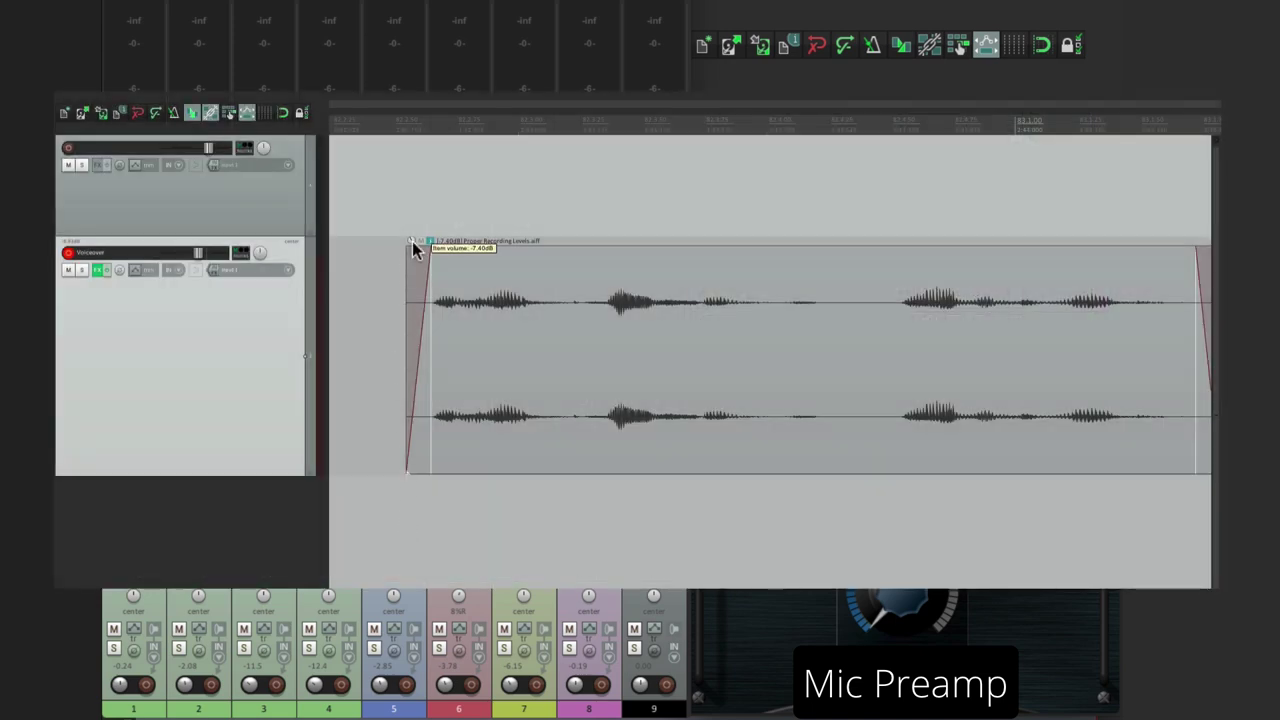
Step: Drag the audio item's volume handle up to +3.80 dB
{"action": "left_click_drag", "start_coordinate": [415, 250], "coordinate": [414, 189]}
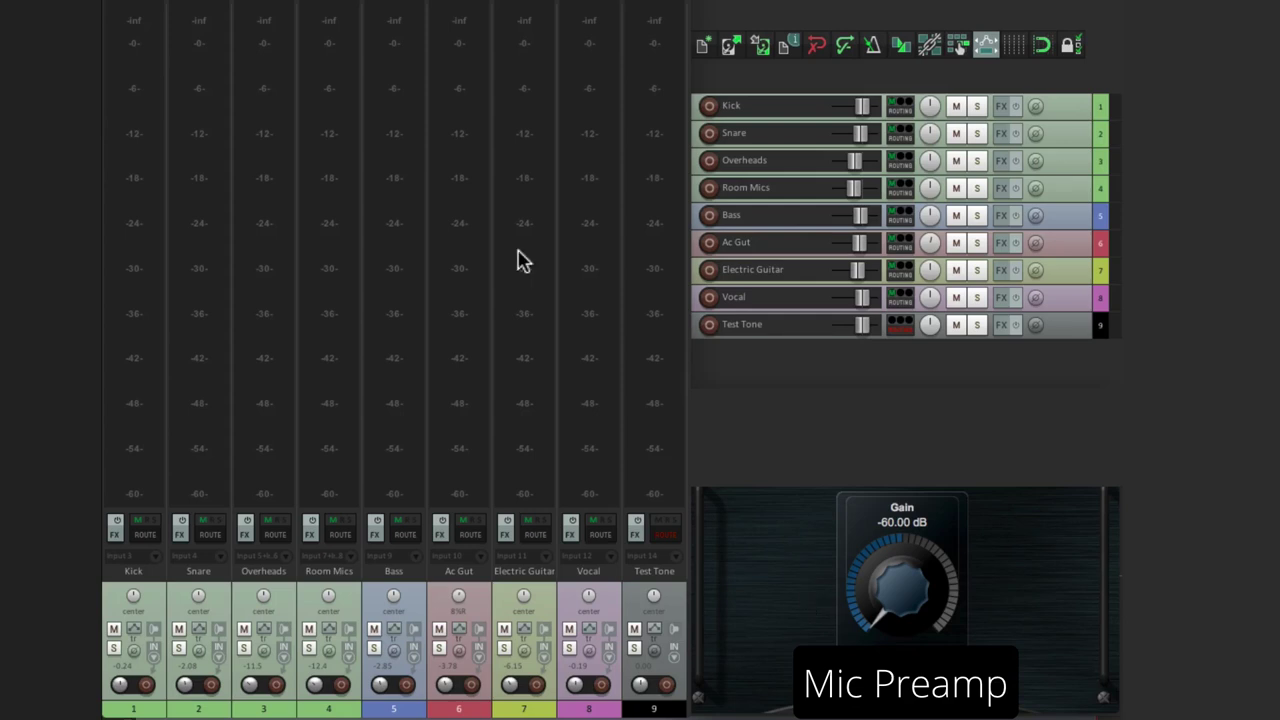
Step: Switch the Mixer Panel layout to da - Session Mixer and close the layouts window
{"action": "key", "text": "super+e"}
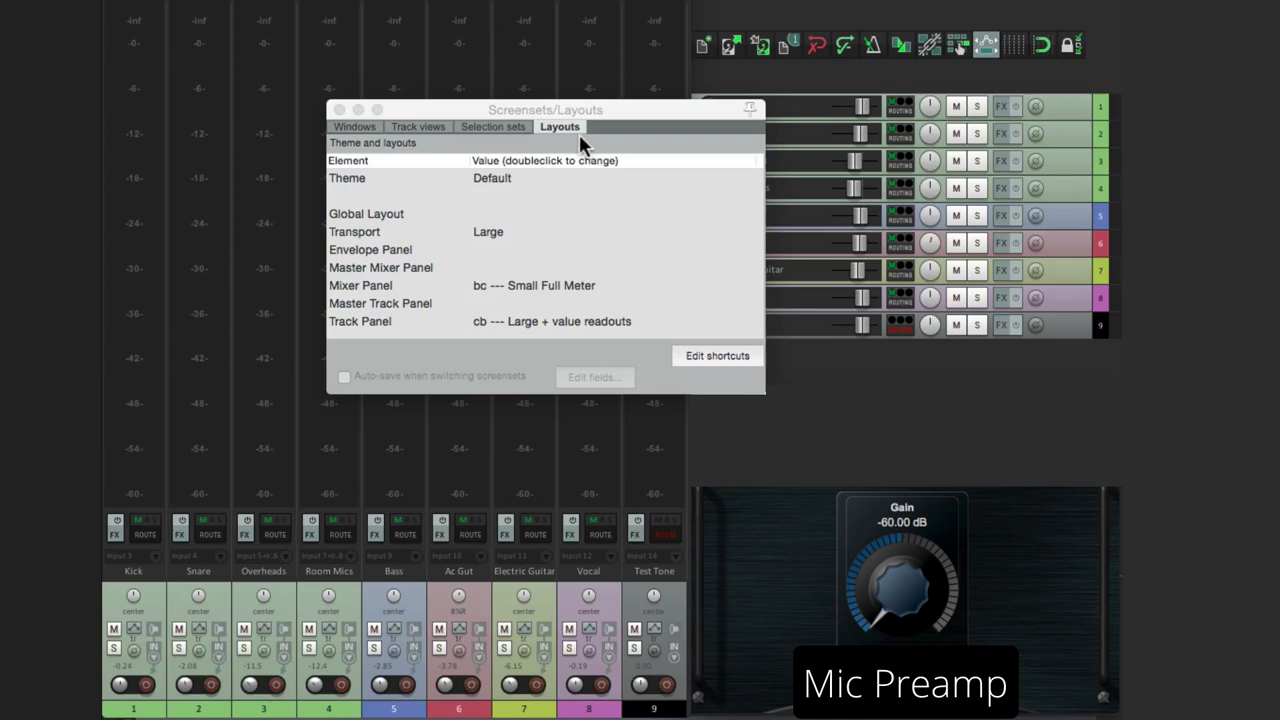
{"action": "double_click", "coordinate": [579, 285]}
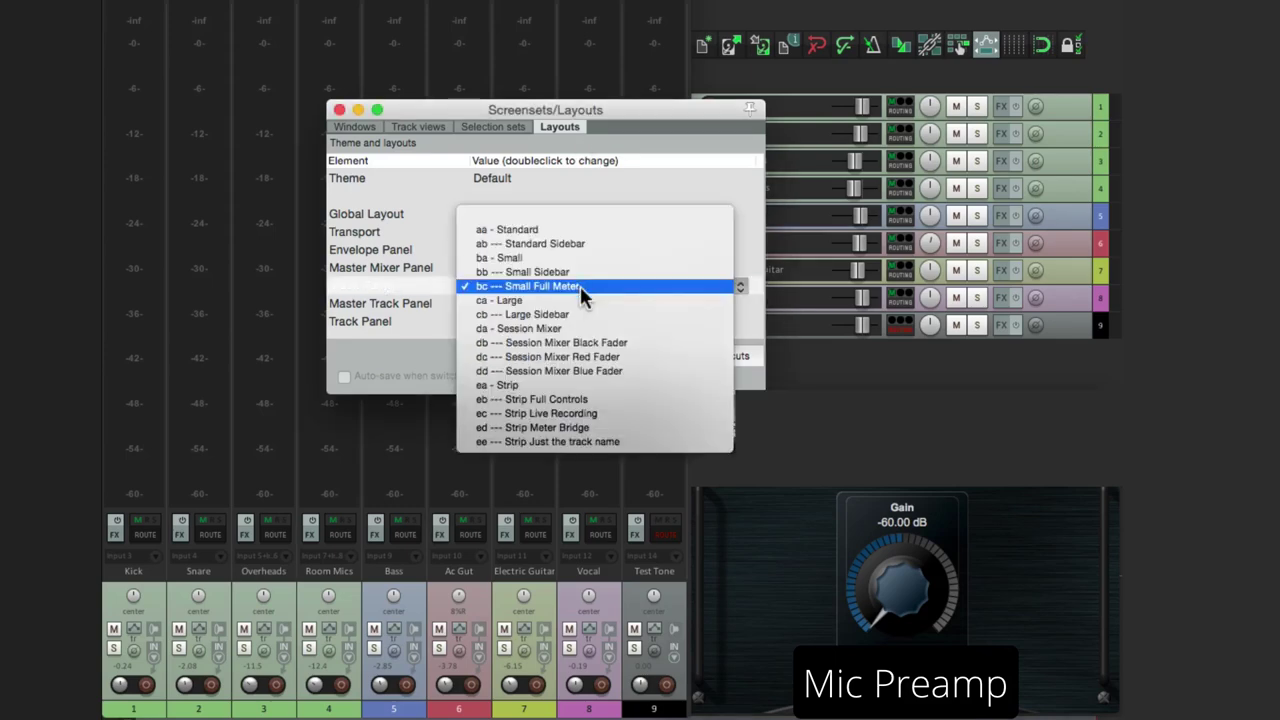
{"action": "left_click", "coordinate": [595, 328]}
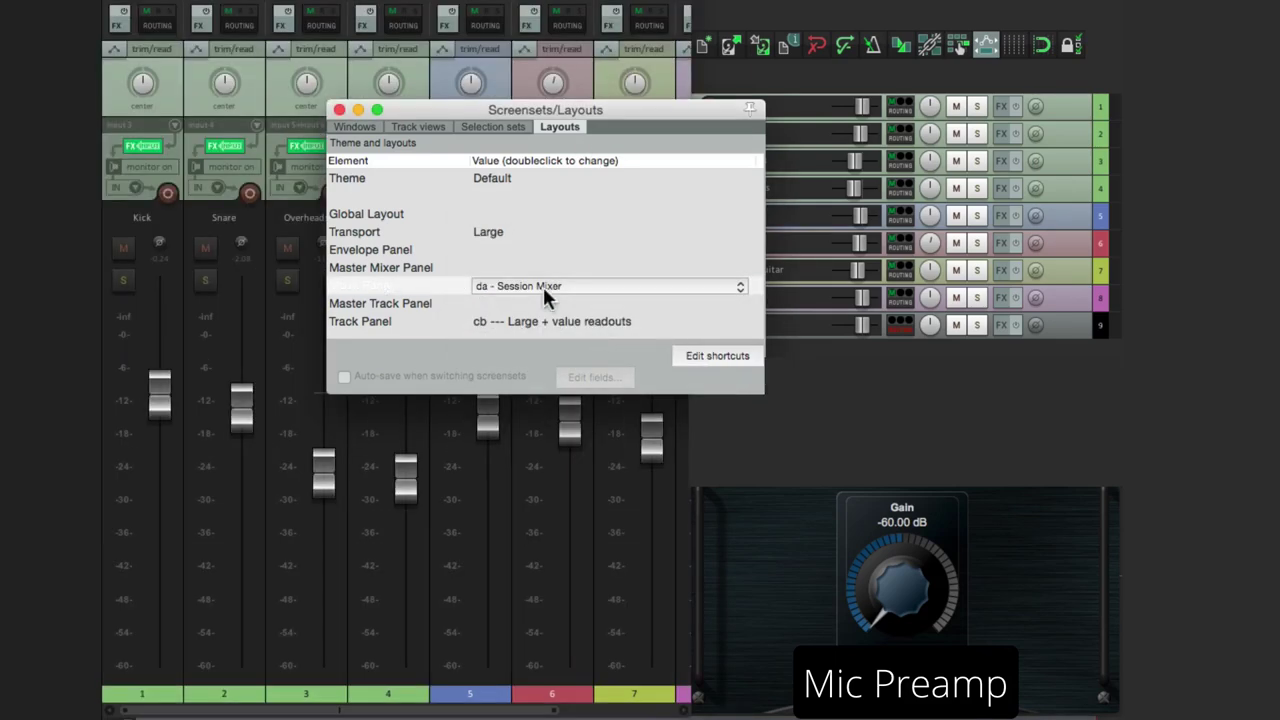
{"action": "left_click", "coordinate": [340, 110]}
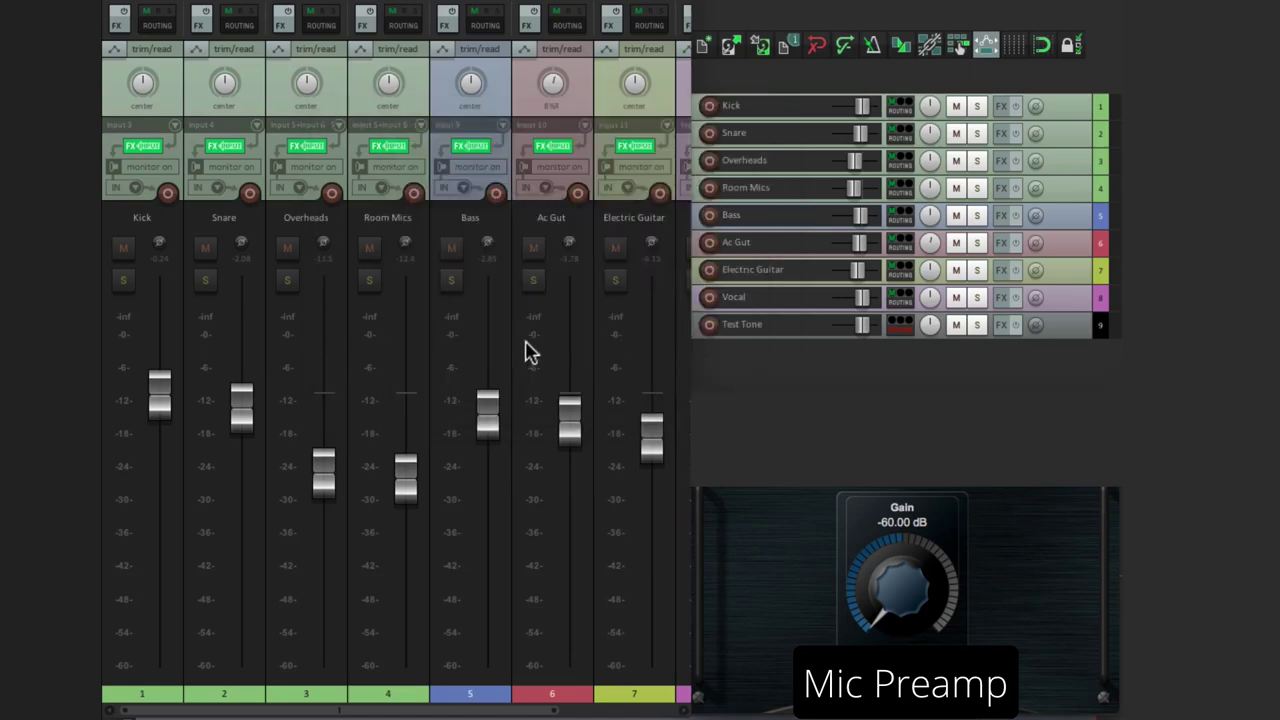
Step: Set the Mixer Panel layout back to bc --- Small Full Meter
{"action": "key", "text": "ctrl+e"}
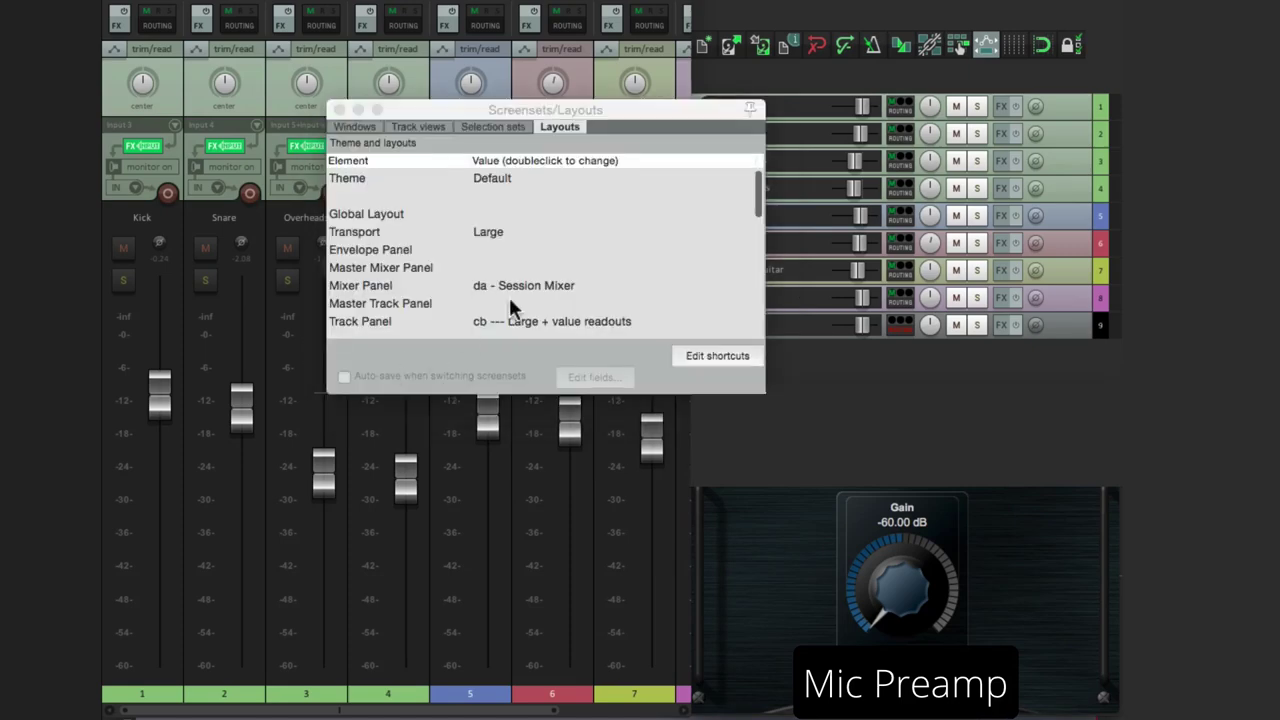
{"action": "double_click", "coordinate": [538, 285]}
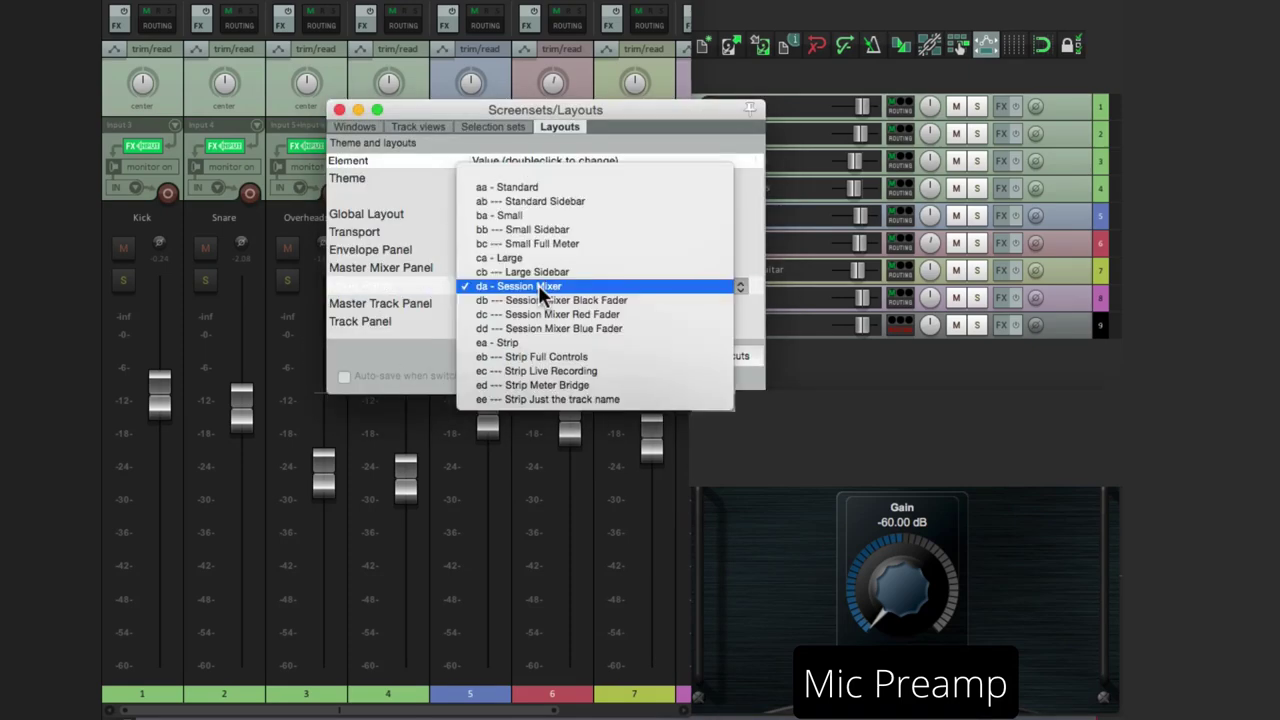
{"action": "left_click", "coordinate": [581, 243]}
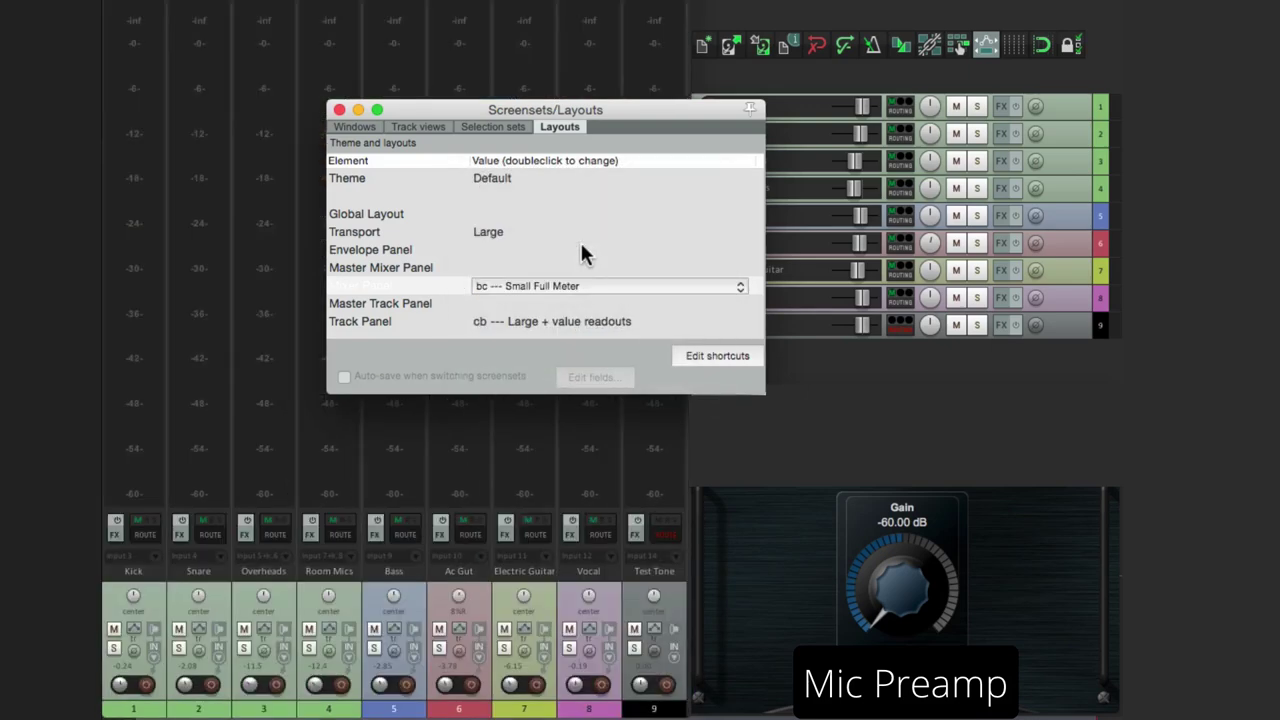
Step: Close the Screensets/Layouts window to show all nine tracks in Small Full Meter layout
{"action": "left_click", "coordinate": [339, 110]}
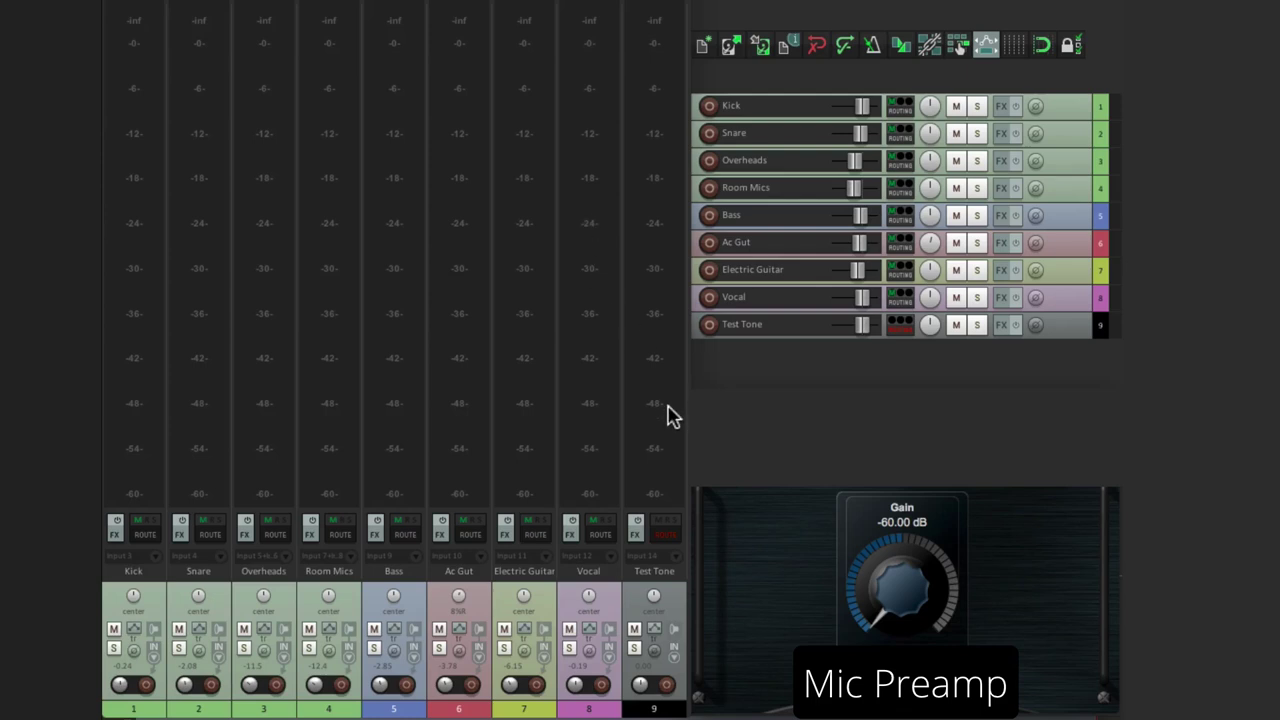
Step: Record-arm the Test Tone strip in the mixer
{"action": "left_click", "coordinate": [666, 685]}
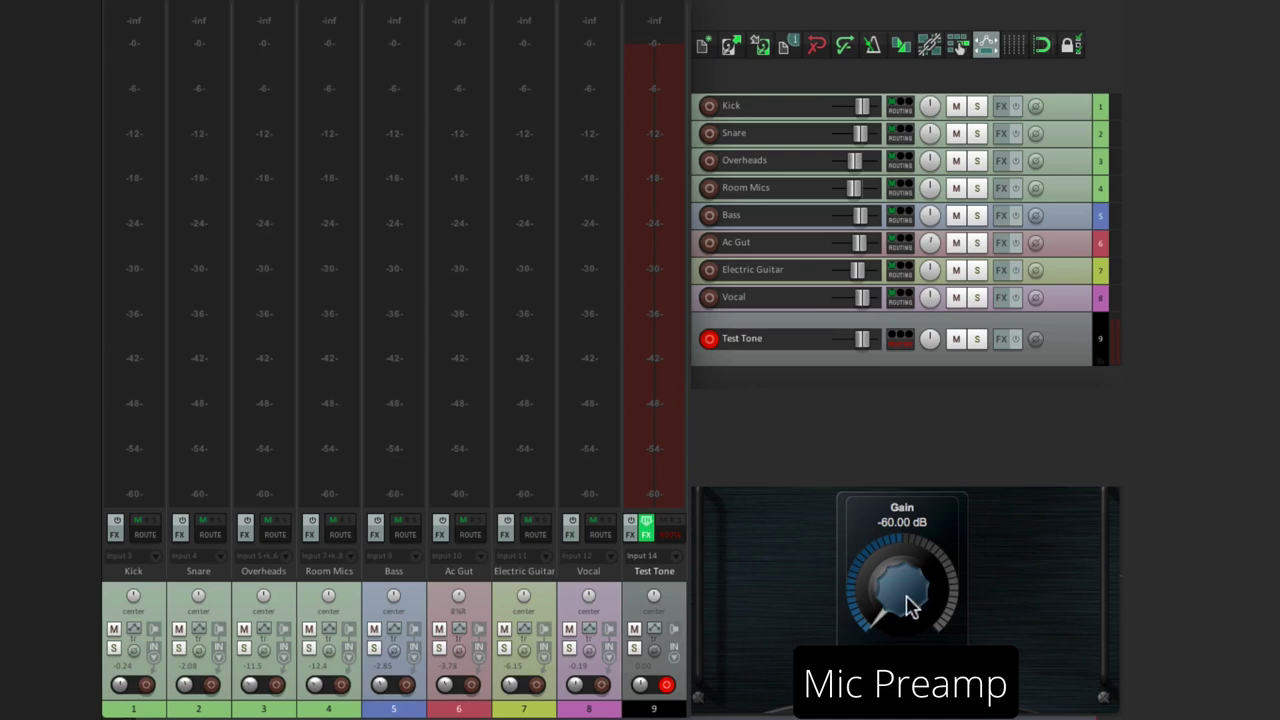
Step: Tune the Mic Preamp gain to -6 dB, resetting the peak readout, so Test Tone peaks near -18.1
{"action": "left_click_drag", "start_coordinate": [910, 605], "coordinate": [920, 517]}
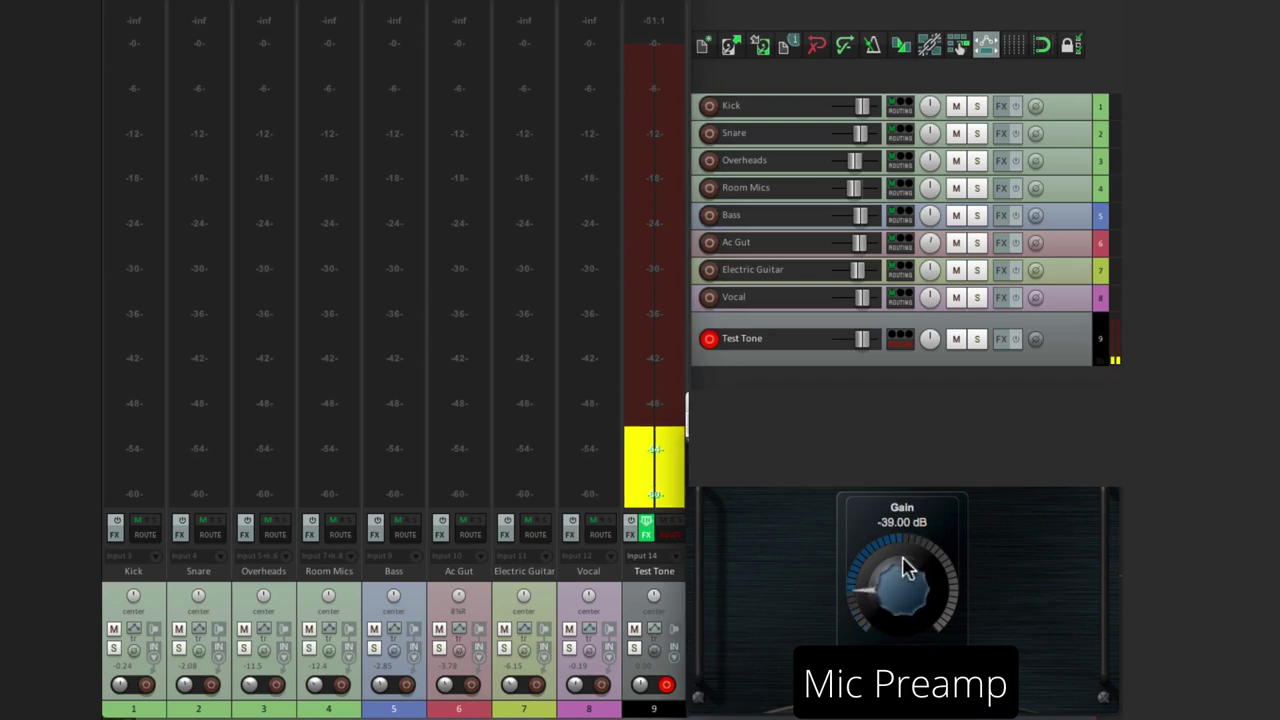
{"action": "left_click_drag", "start_coordinate": [905, 568], "coordinate": [903, 469]}
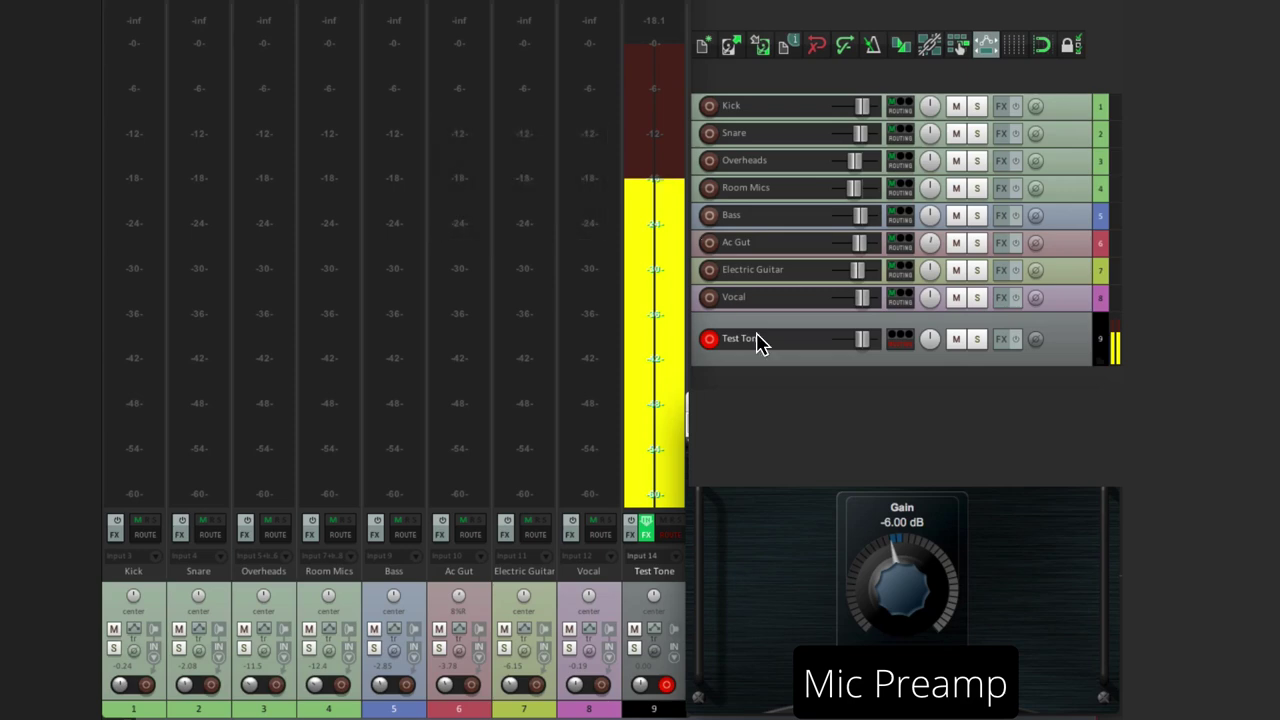
{"action": "left_click_drag", "start_coordinate": [902, 590], "coordinate": [918, 505]}
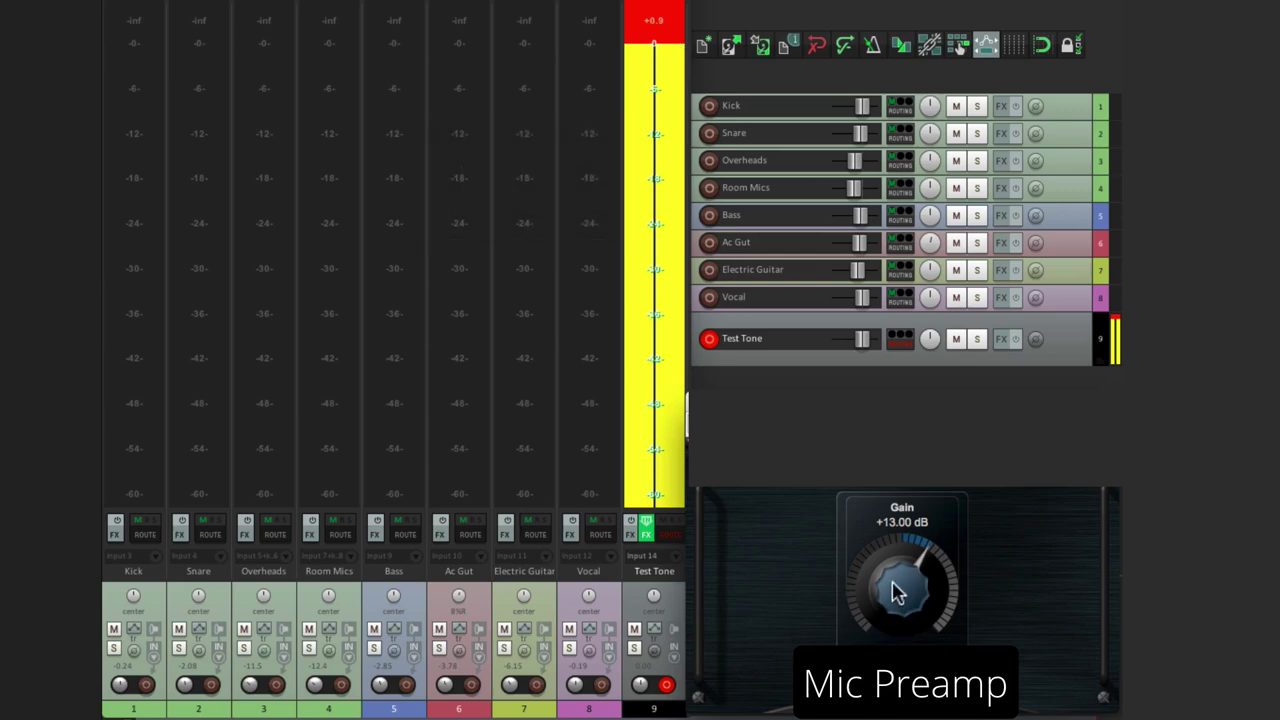
{"action": "left_click_drag", "start_coordinate": [896, 590], "coordinate": [884, 678]}
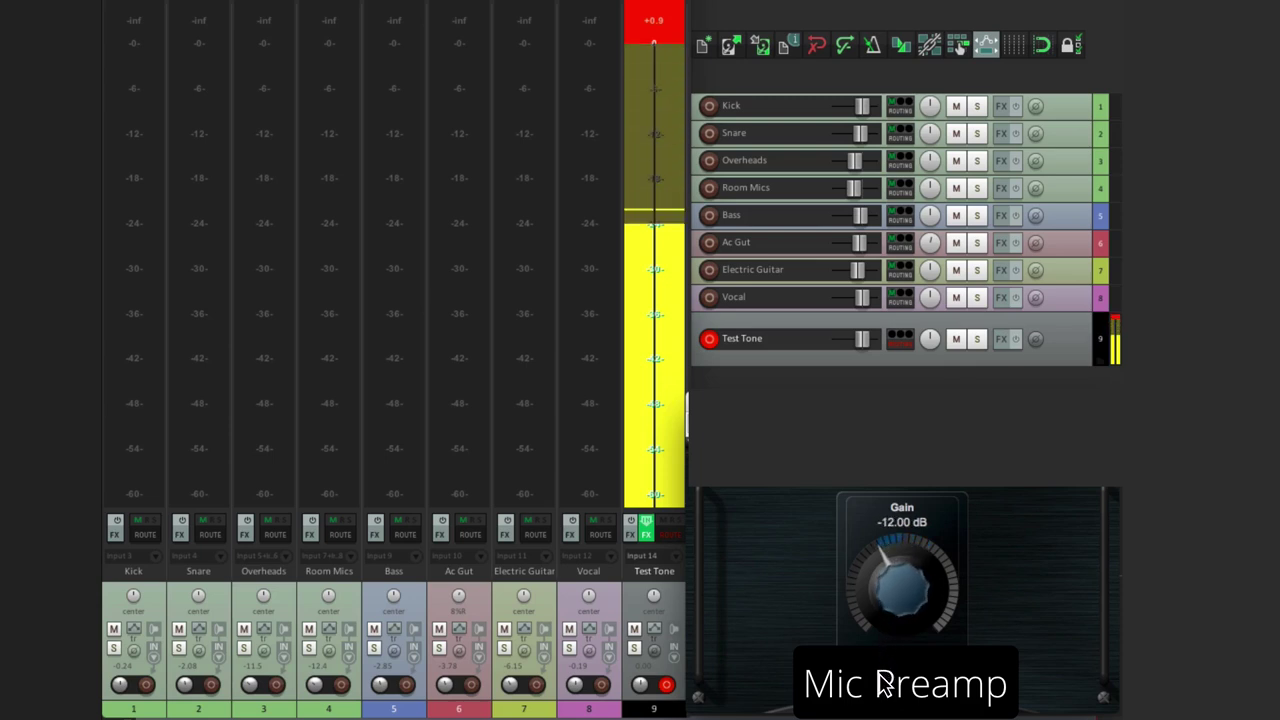
{"action": "left_click", "coordinate": [656, 20]}
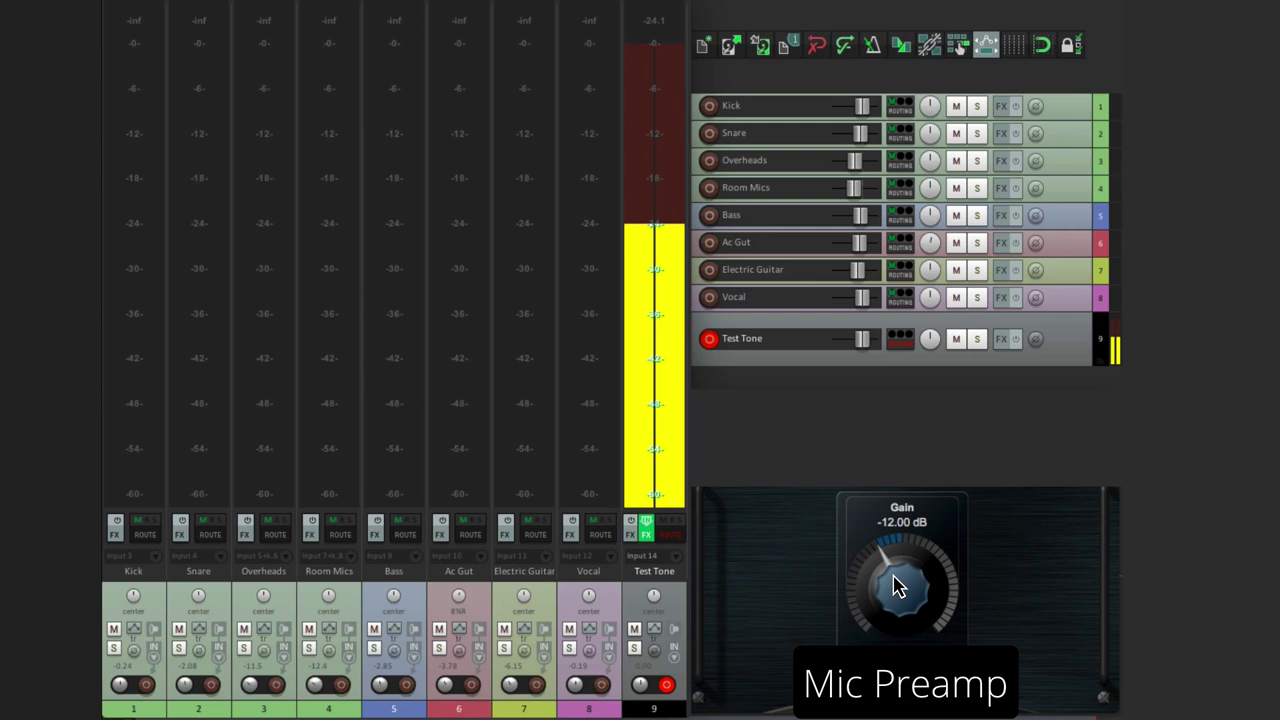
{"action": "left_click_drag", "start_coordinate": [894, 586], "coordinate": [897, 562]}
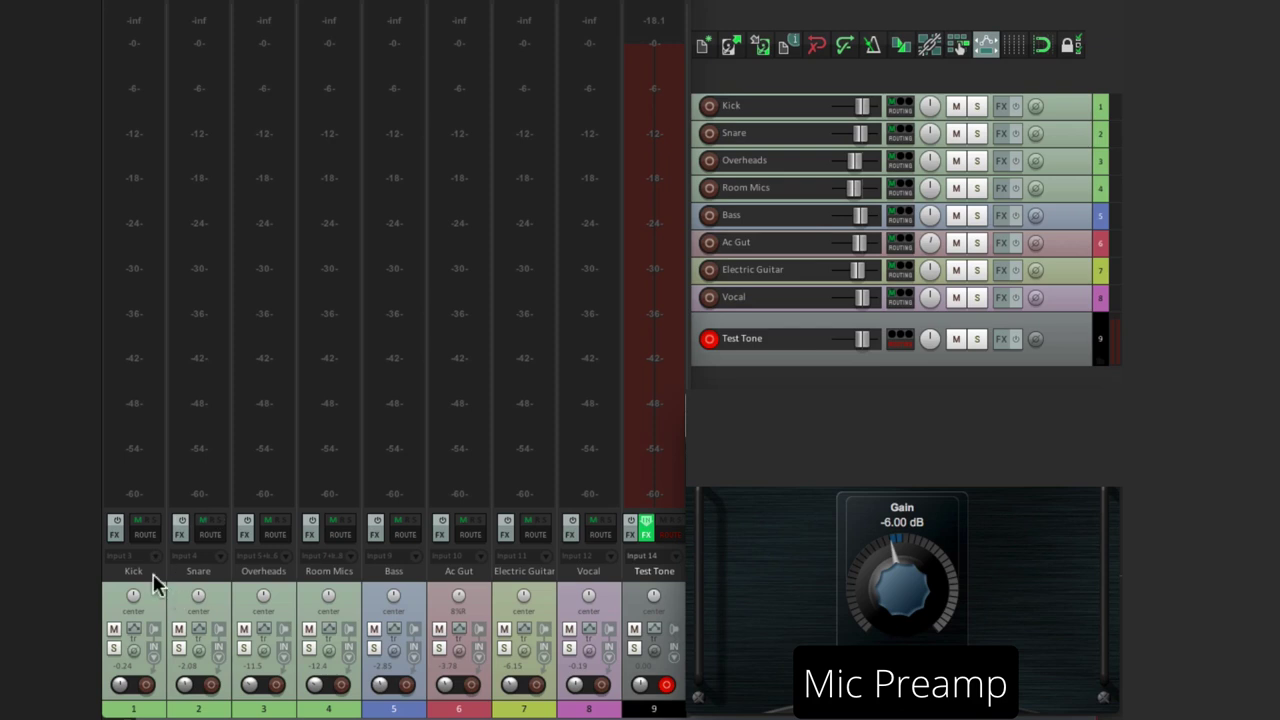
Step: Arm Kick and set its Mic Preamp gain to -18 dB, peaking at -14.3
{"action": "left_click", "coordinate": [146, 684]}
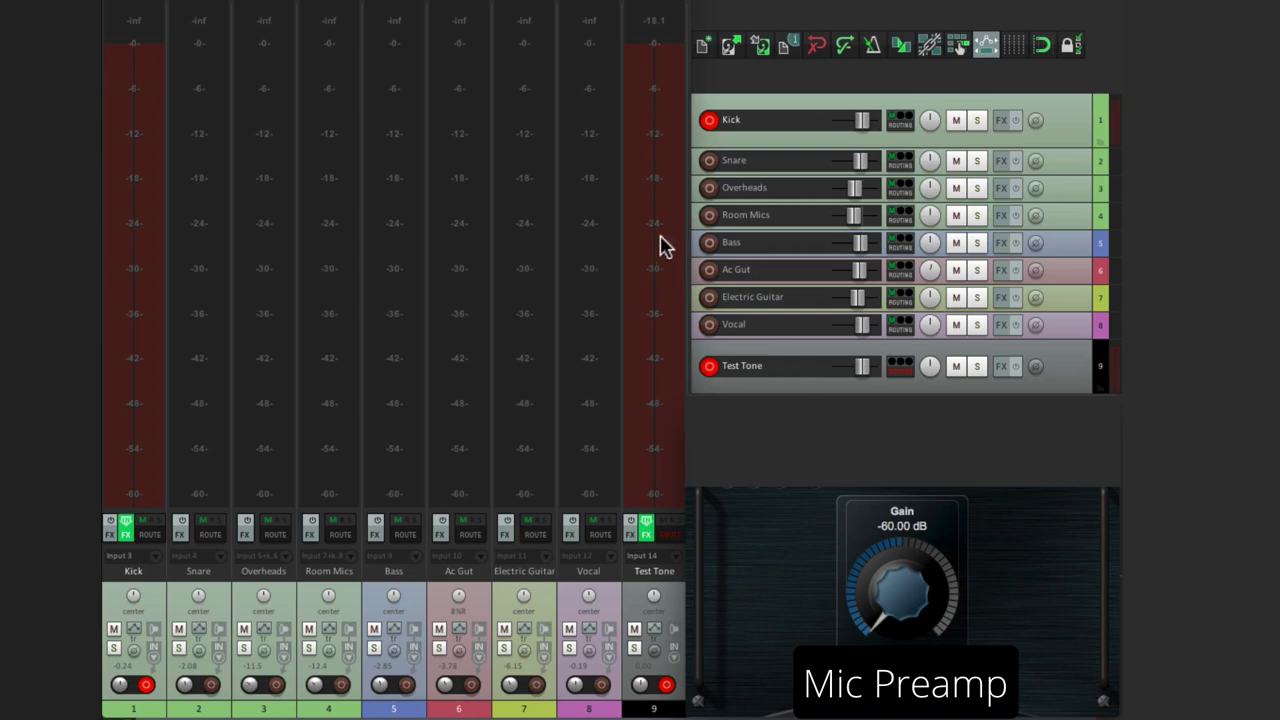
{"action": "left_click_drag", "start_coordinate": [903, 603], "coordinate": [905, 555]}
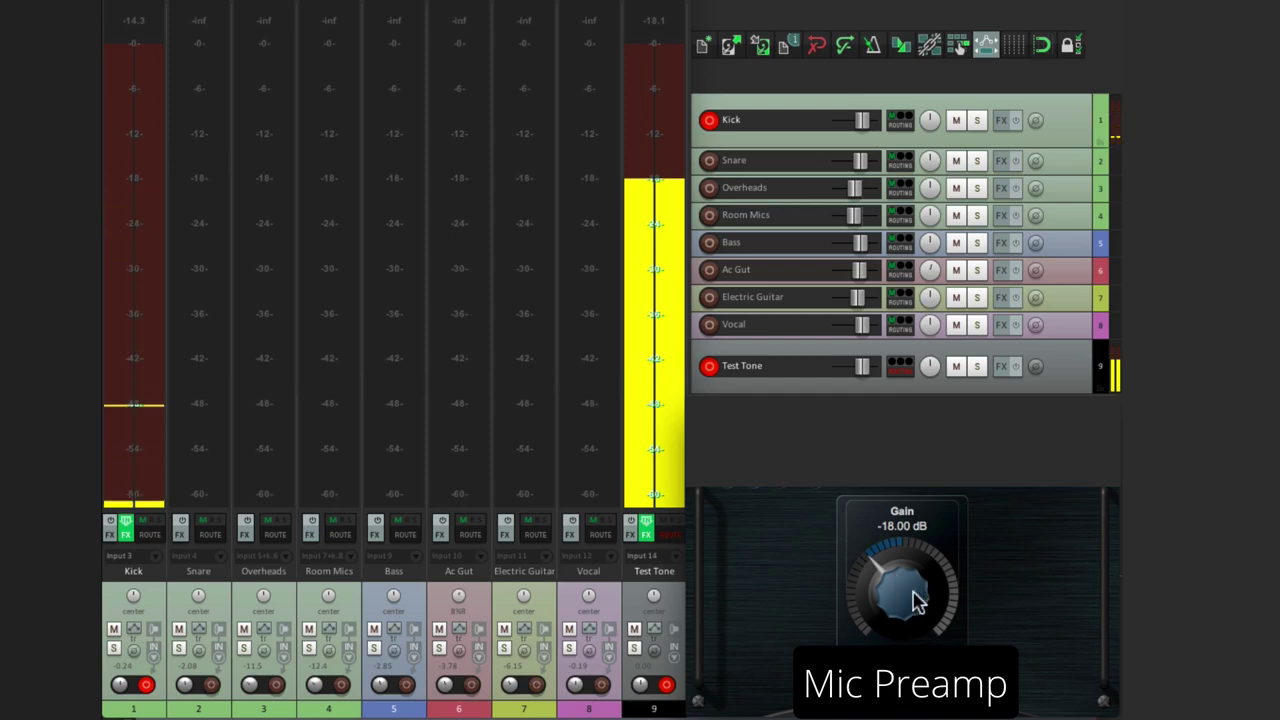
{"action": "left_click_drag", "start_coordinate": [912, 598], "coordinate": [905, 606]}
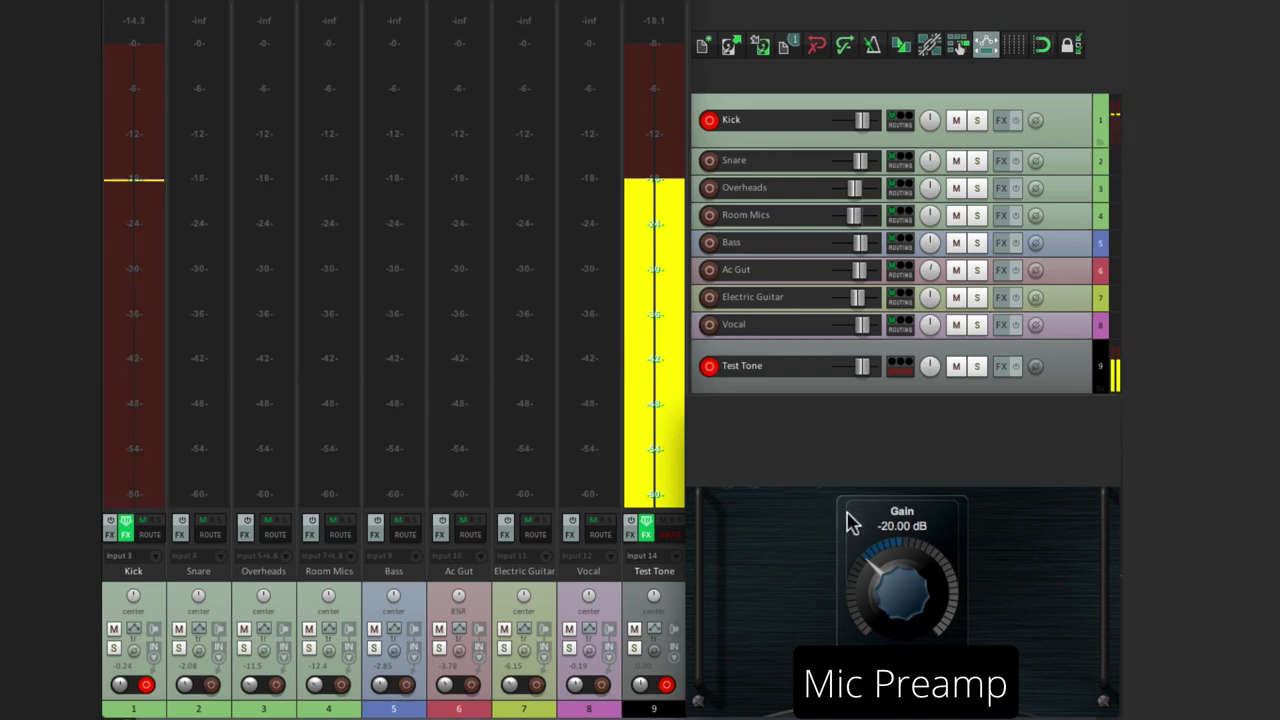
{"action": "left_click_drag", "start_coordinate": [880, 586], "coordinate": [886, 580]}
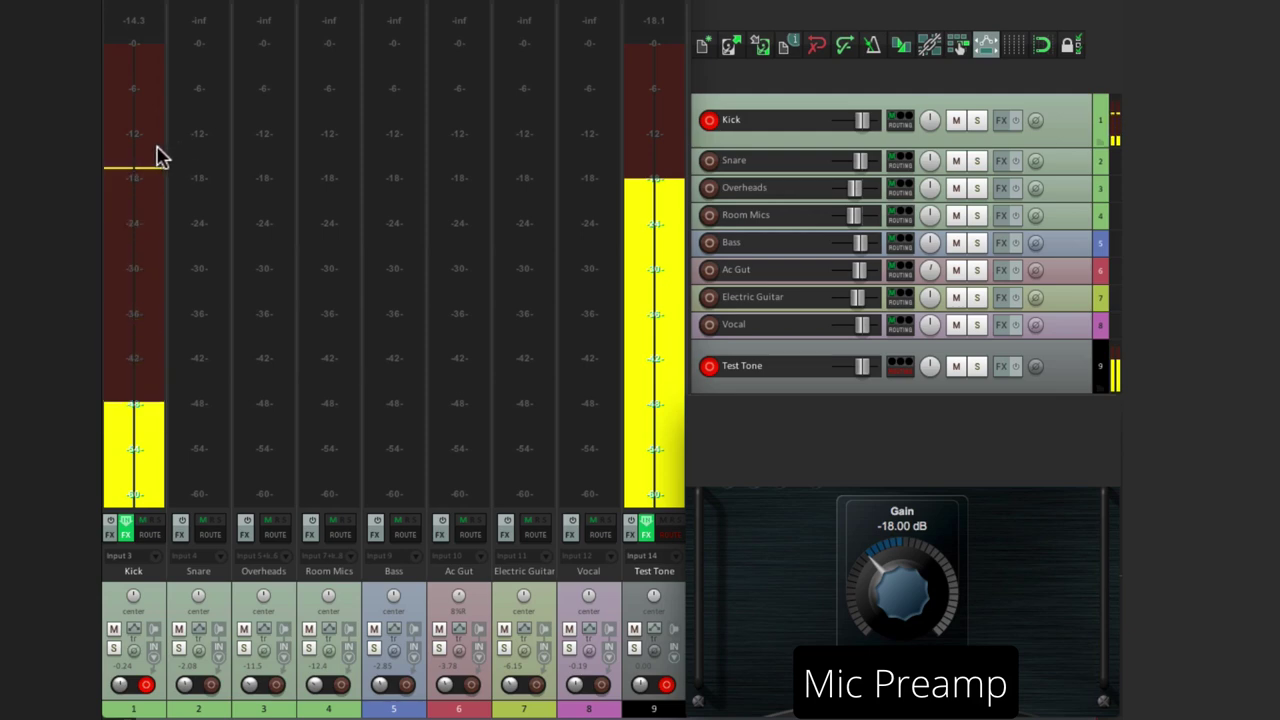
Step: Stop playback, arm Snare, and raise the Mic Preamp gain from -60 dB to -14 dB
{"action": "key", "text": "space"}
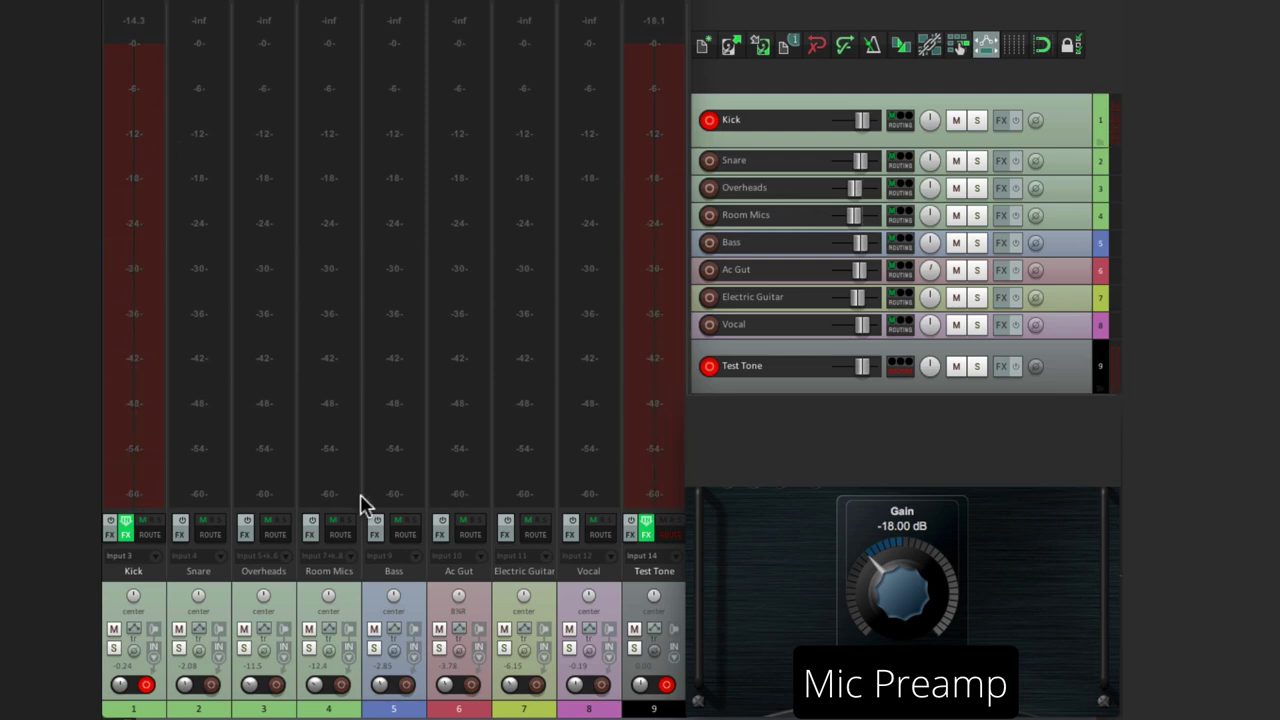
{"action": "left_click", "coordinate": [212, 686]}
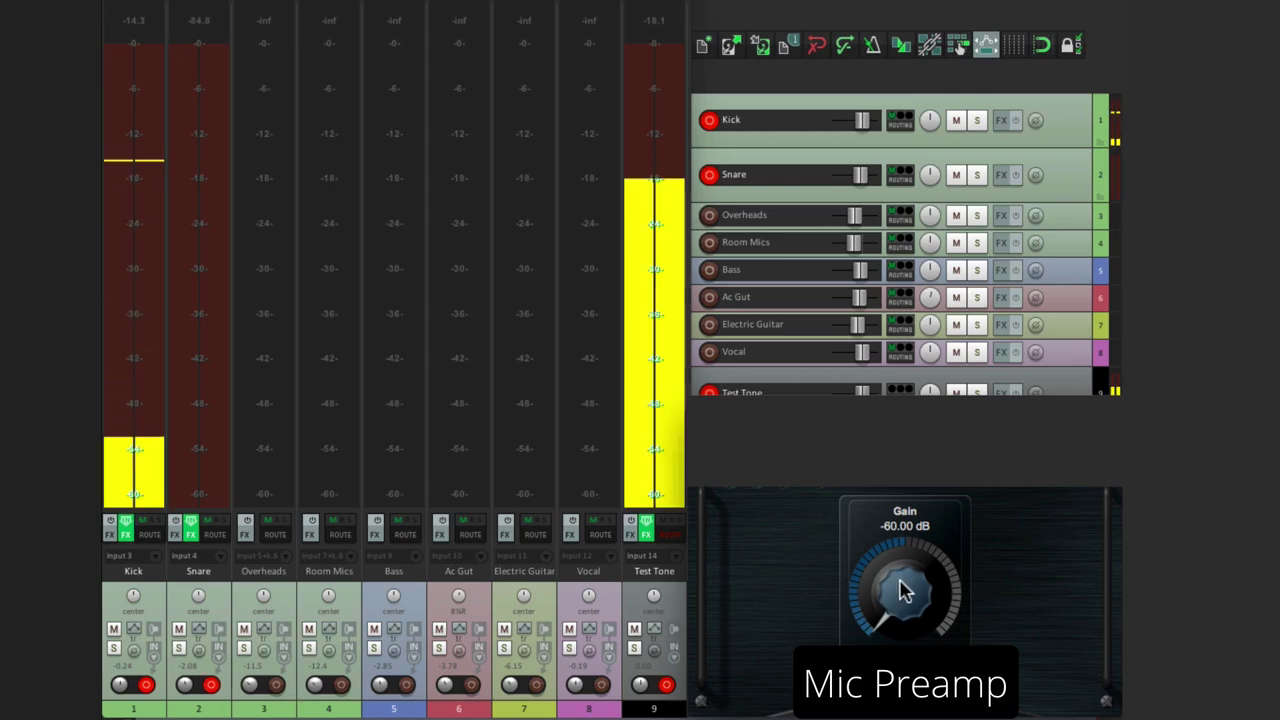
{"action": "left_click_drag", "start_coordinate": [905, 617], "coordinate": [903, 586]}
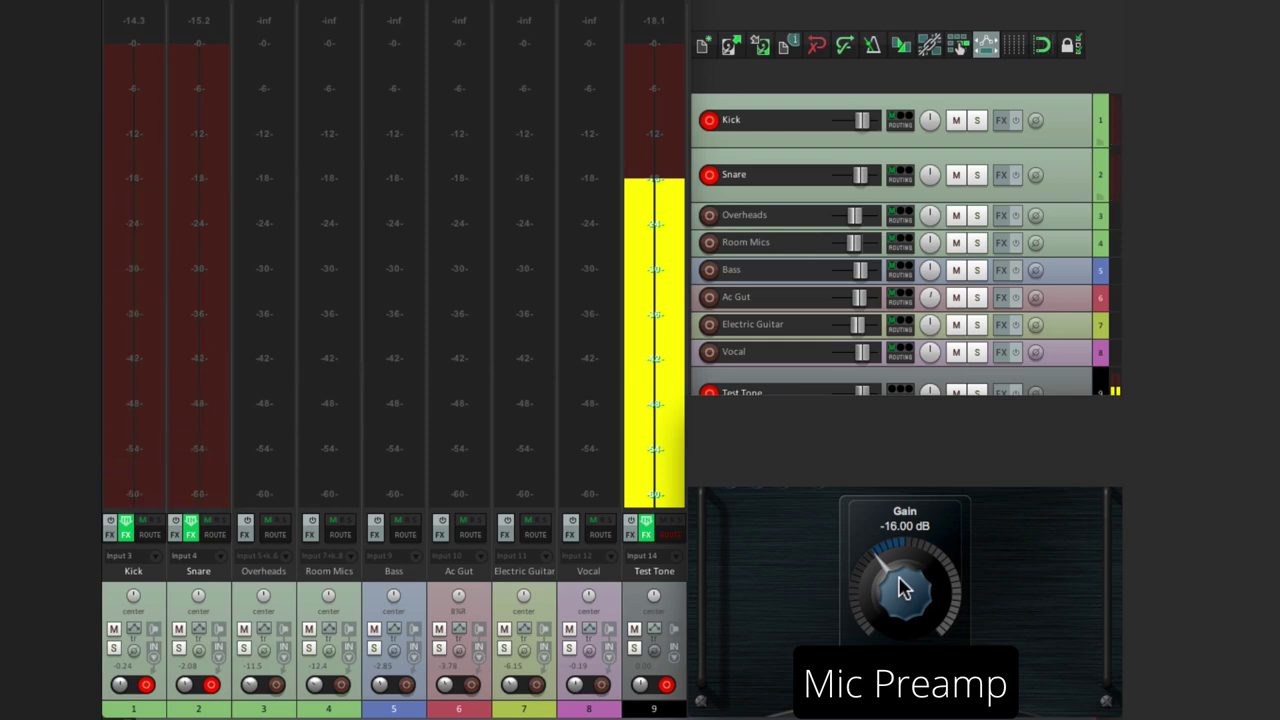
{"action": "left_click_drag", "start_coordinate": [906, 606], "coordinate": [905, 600]}
Step: Arm Overheads and fine-tune its Mic Preamp gain to -12.00 dB
{"action": "left_click", "coordinate": [276, 685]}
{"action": "left_click_drag", "start_coordinate": [884, 577], "coordinate": [908, 487]}
{"action": "left_click_drag", "start_coordinate": [903, 591], "coordinate": [914, 533]}
{"action": "scroll", "coordinate": [900, 589], "scroll_direction": "down", "scroll_amount": 1}
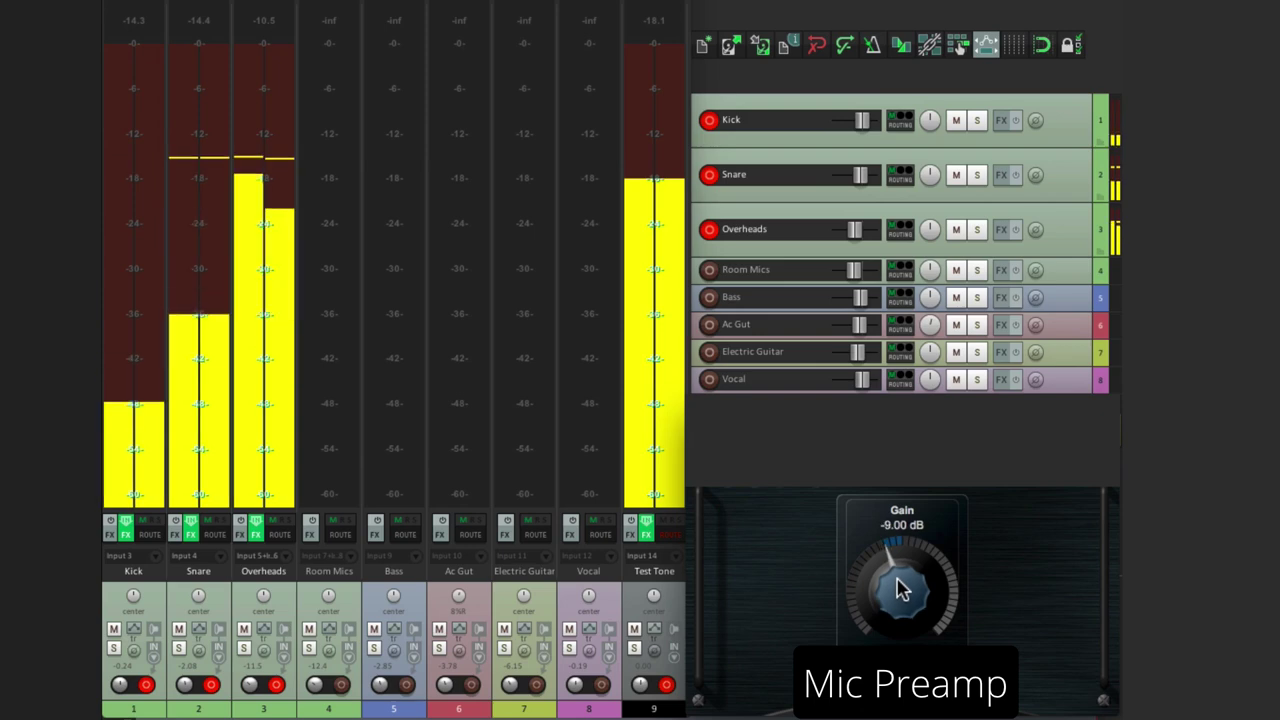
{"action": "scroll", "coordinate": [900, 589], "scroll_direction": "down", "scroll_amount": 1}
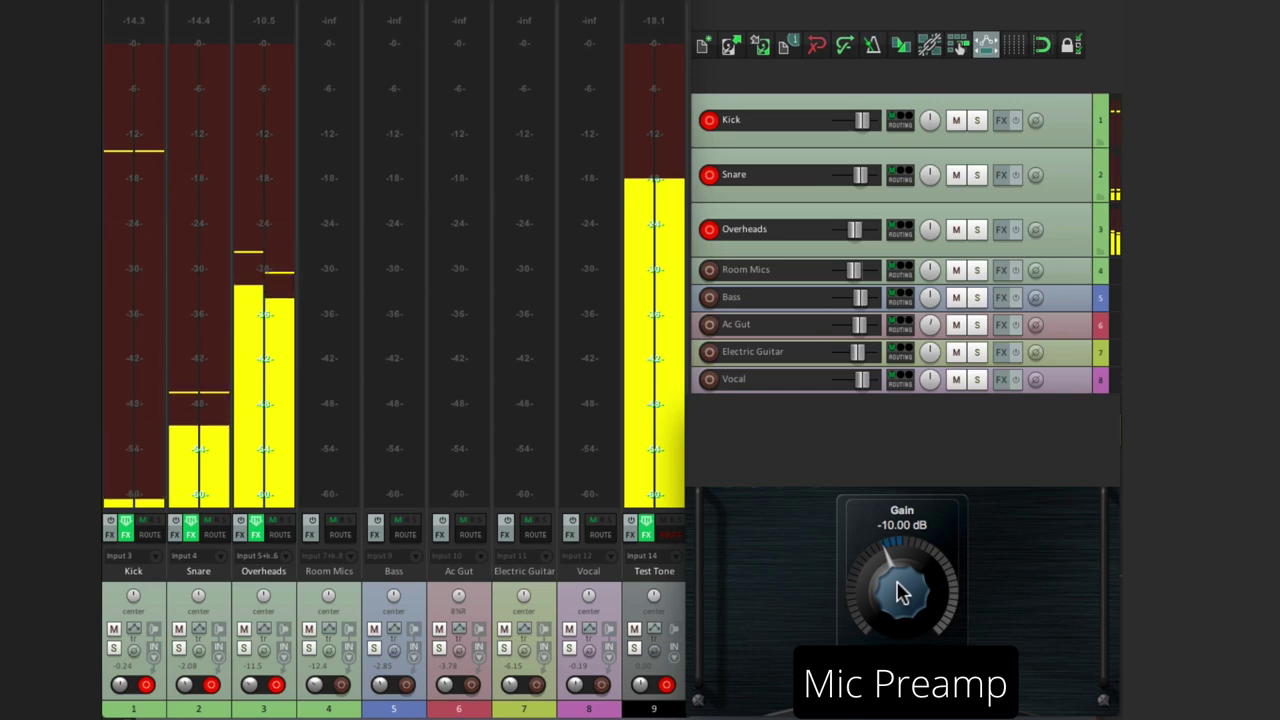
{"action": "scroll", "coordinate": [900, 590], "scroll_direction": "up", "scroll_amount": 1}
{"action": "scroll", "coordinate": [900, 590], "scroll_direction": "down", "scroll_amount": 1}
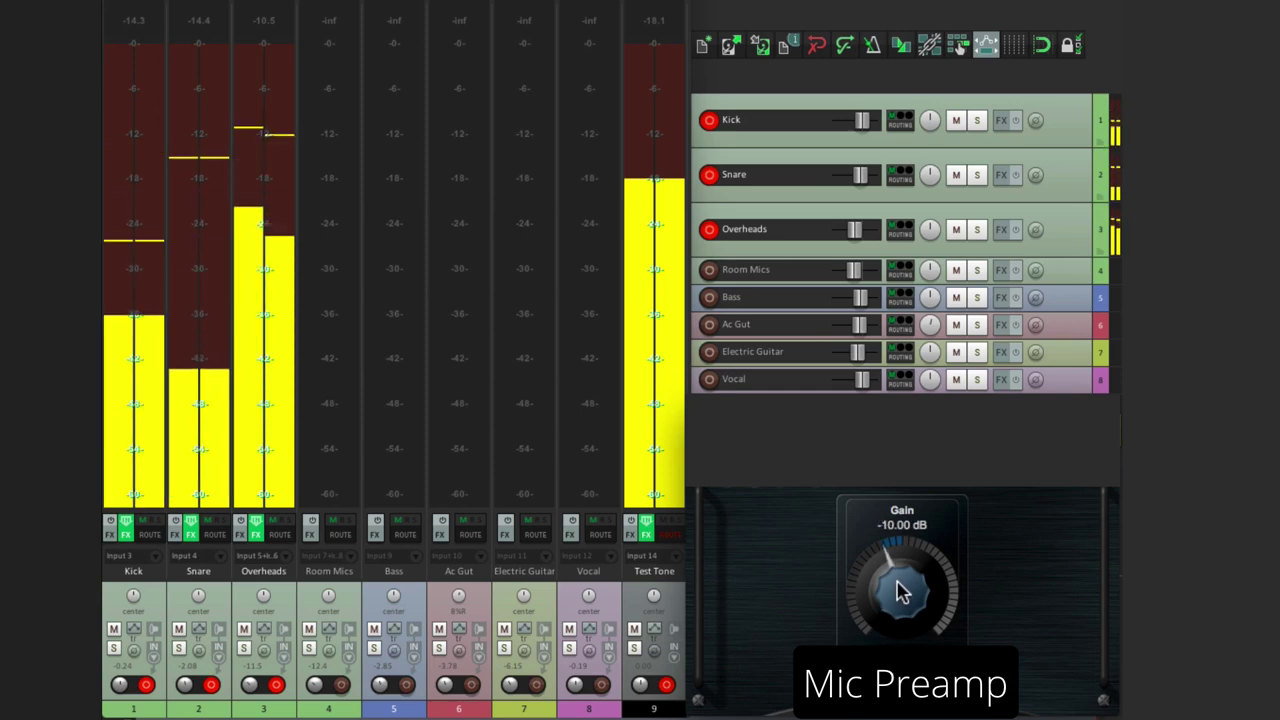
{"action": "scroll", "coordinate": [899, 593], "scroll_direction": "down", "scroll_amount": 1}
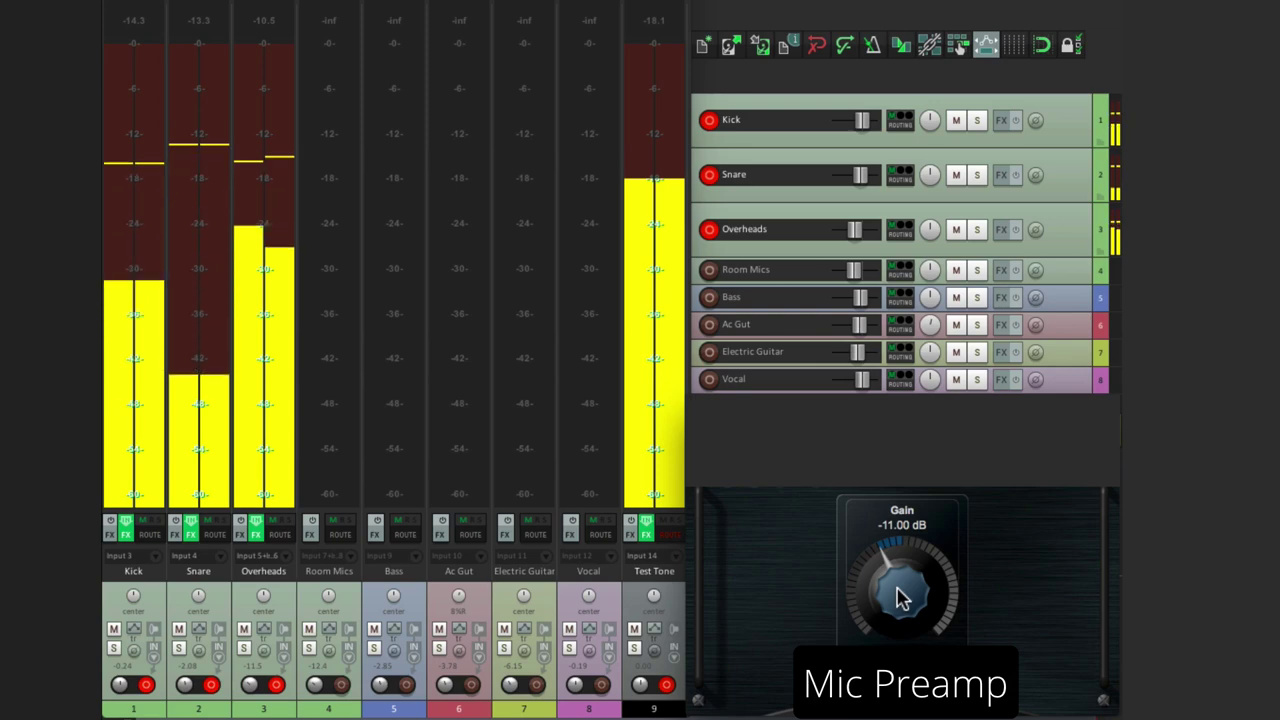
{"action": "scroll", "coordinate": [899, 597], "scroll_direction": "down", "scroll_amount": 1}
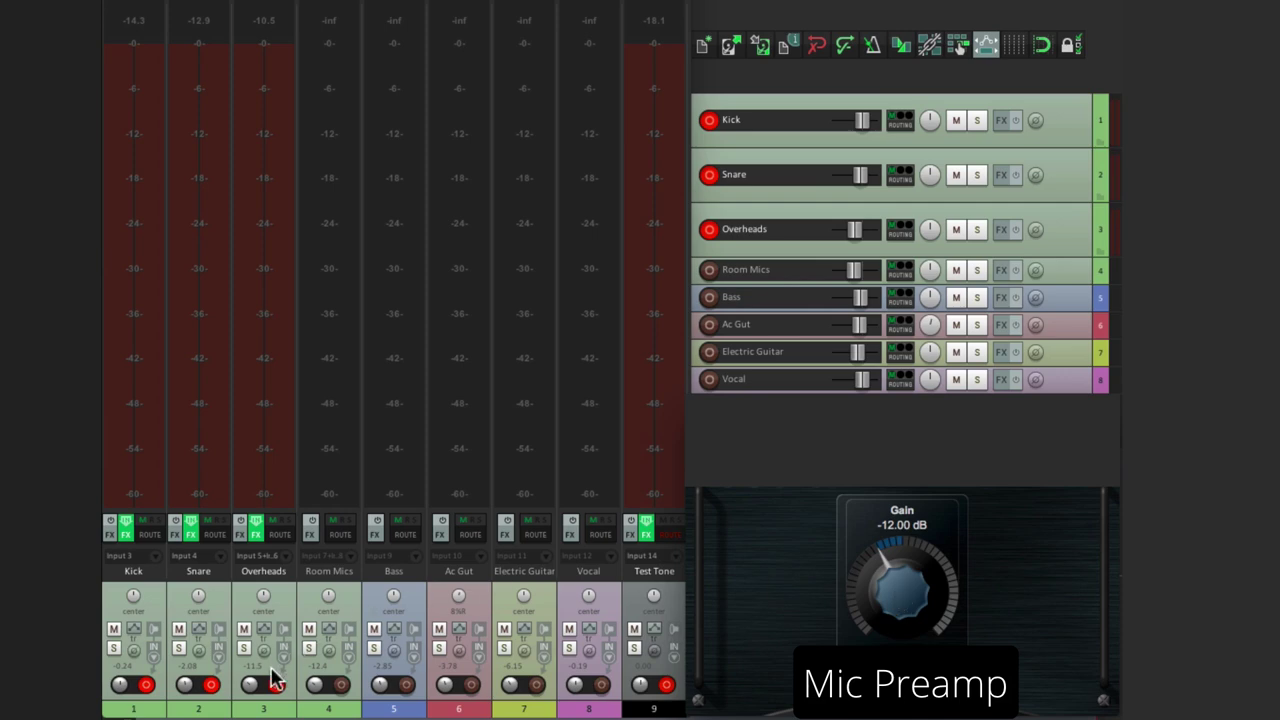
Step: Arm Room Mics and fine-tune its Mic Preamp gain to -12.00 dB, peaking at -13.9
{"action": "left_click", "coordinate": [341, 686]}
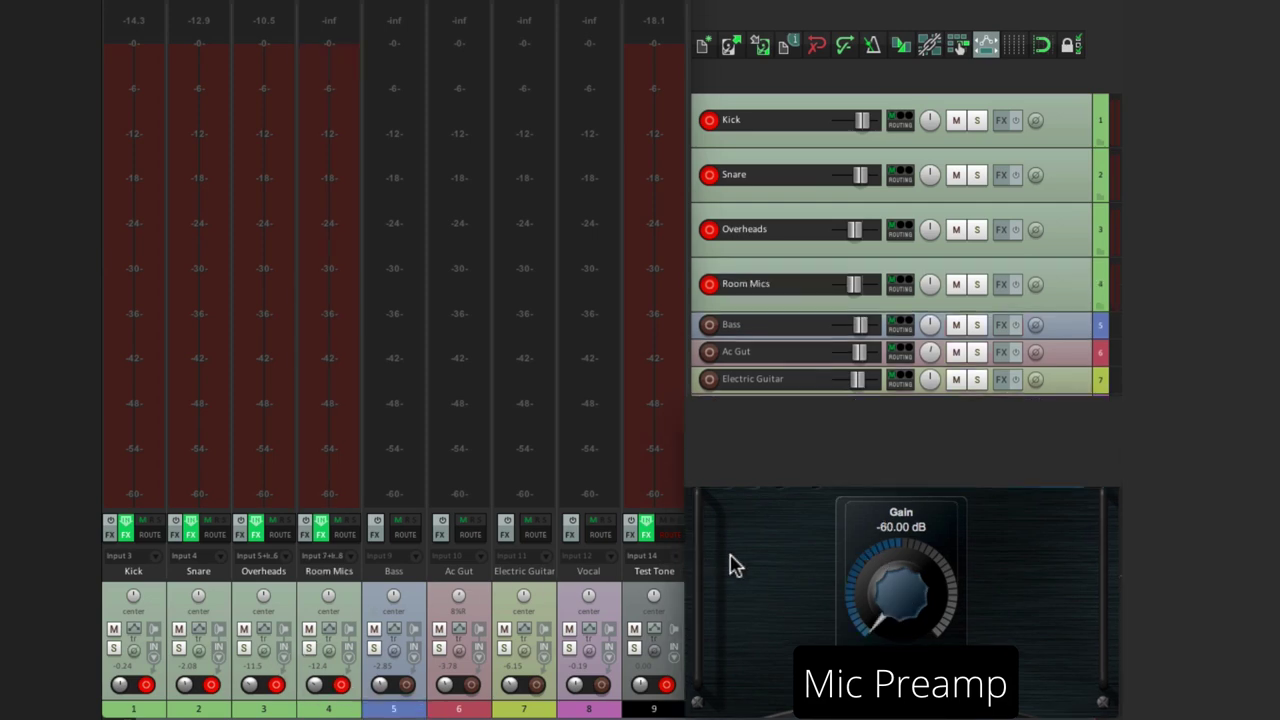
{"action": "left_click_drag", "start_coordinate": [900, 597], "coordinate": [900, 514]}
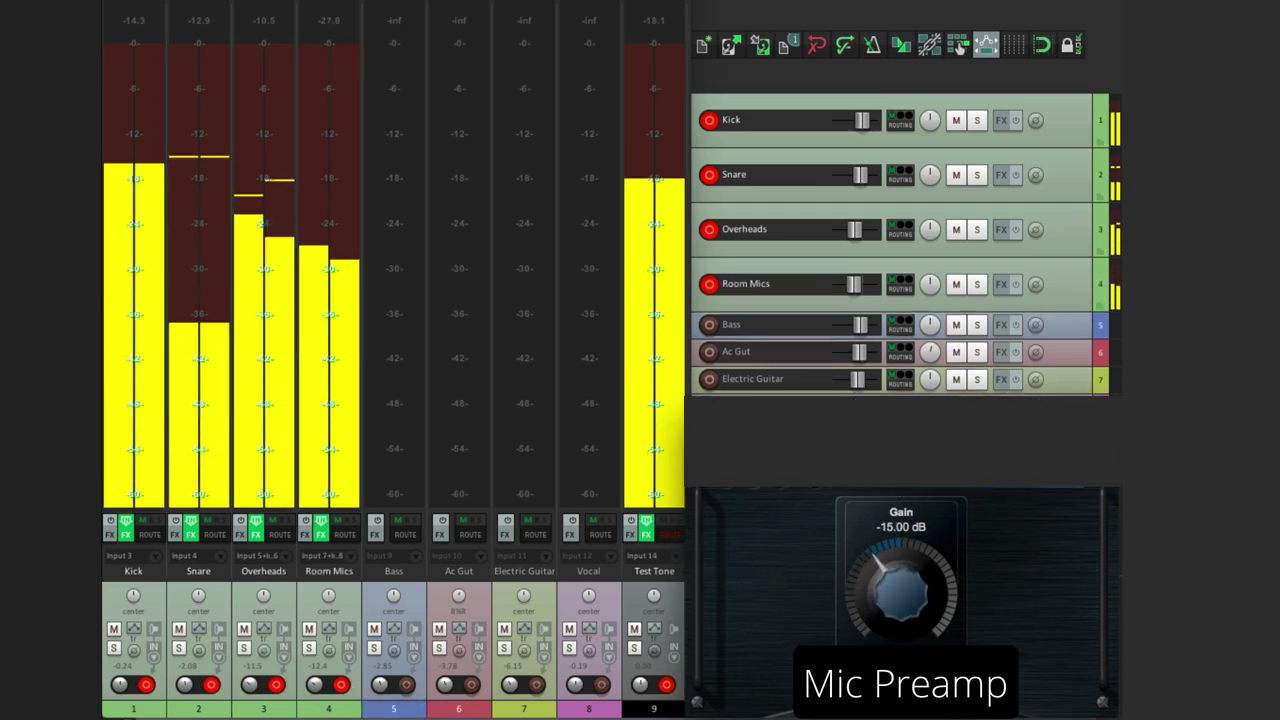
{"action": "scroll", "coordinate": [893, 598], "scroll_direction": "up", "scroll_amount": 1}
{"action": "scroll", "coordinate": [894, 586], "scroll_direction": "up", "scroll_amount": 5}
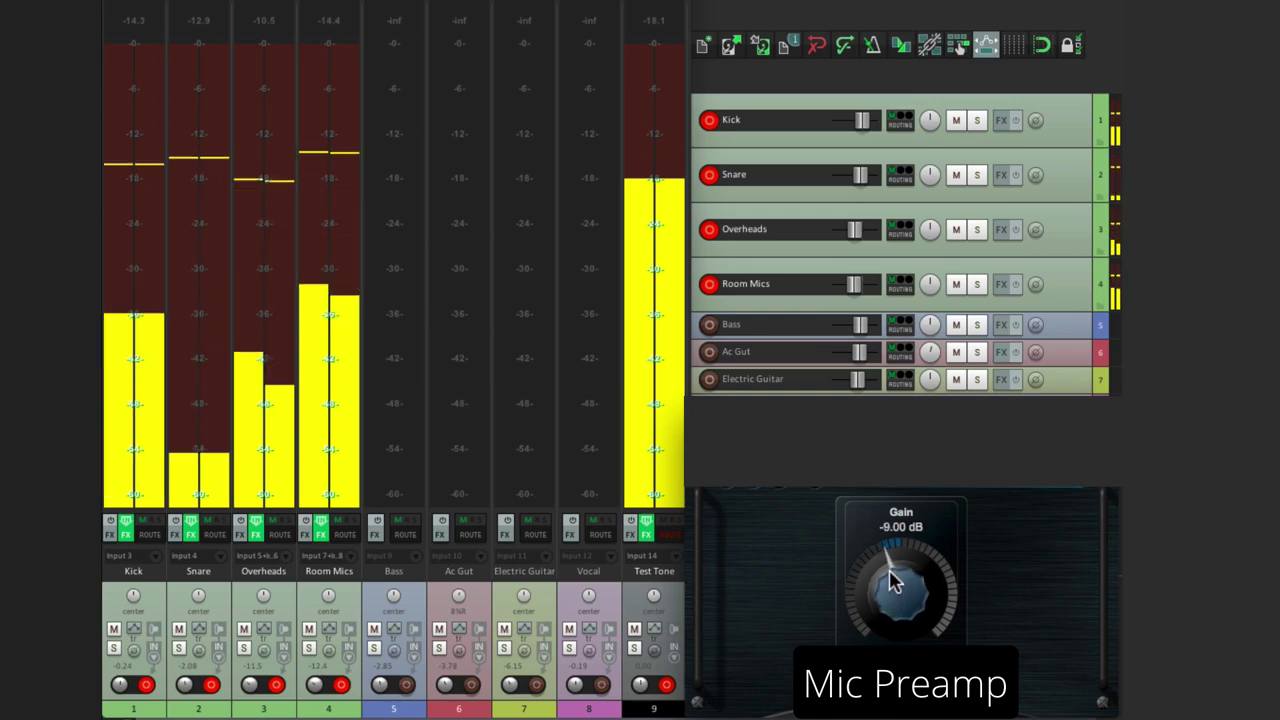
{"action": "scroll", "coordinate": [894, 585], "scroll_direction": "down", "scroll_amount": 1}
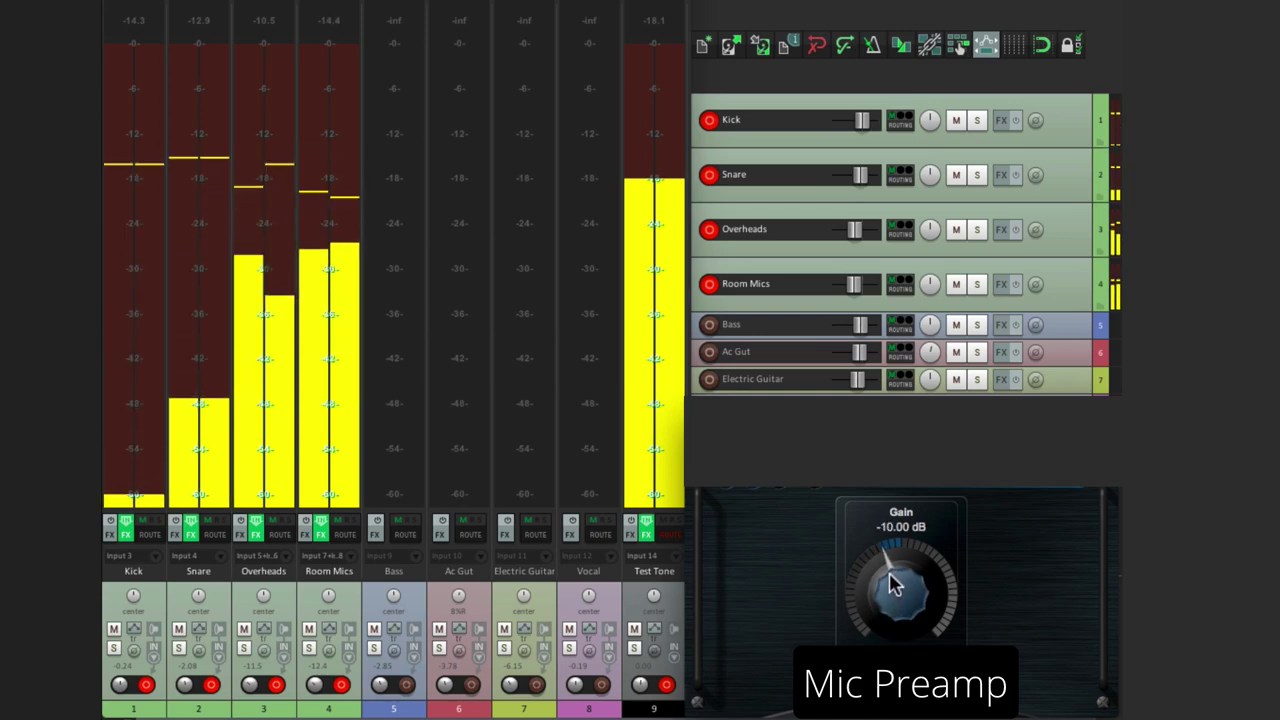
{"action": "scroll", "coordinate": [894, 585], "scroll_direction": "up", "scroll_amount": 1}
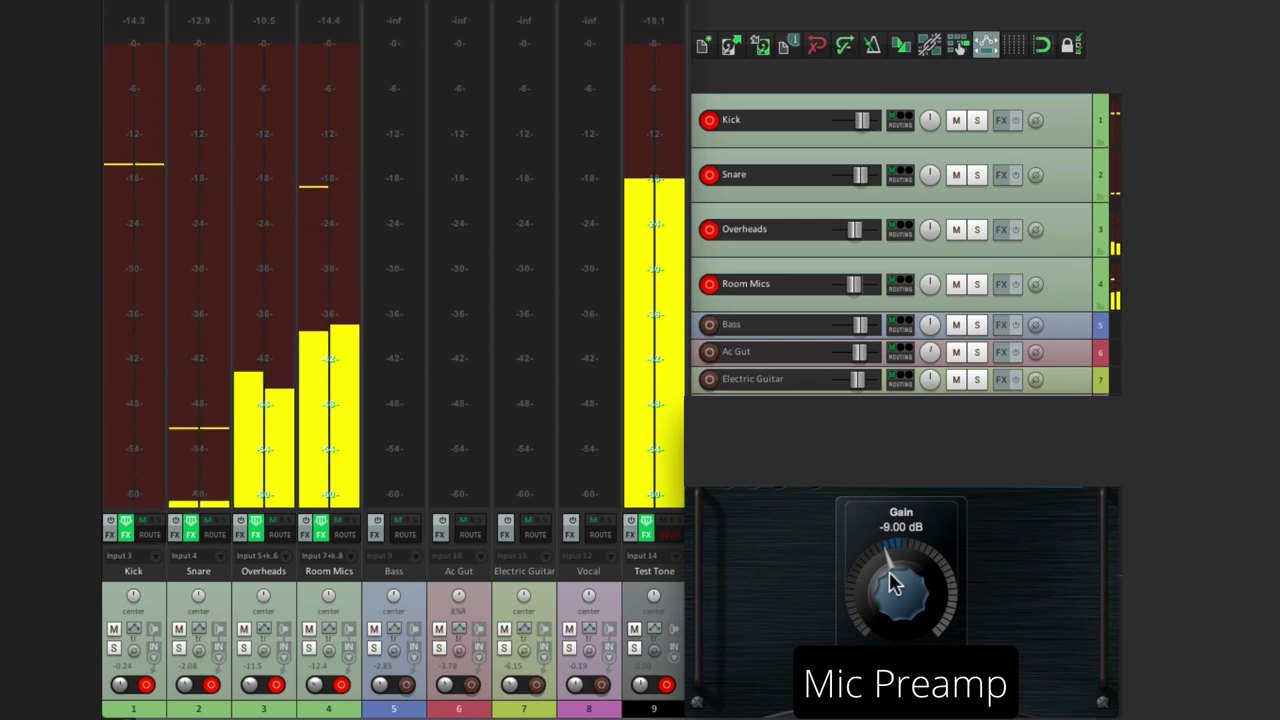
{"action": "scroll", "coordinate": [894, 585], "scroll_direction": "down", "scroll_amount": 1}
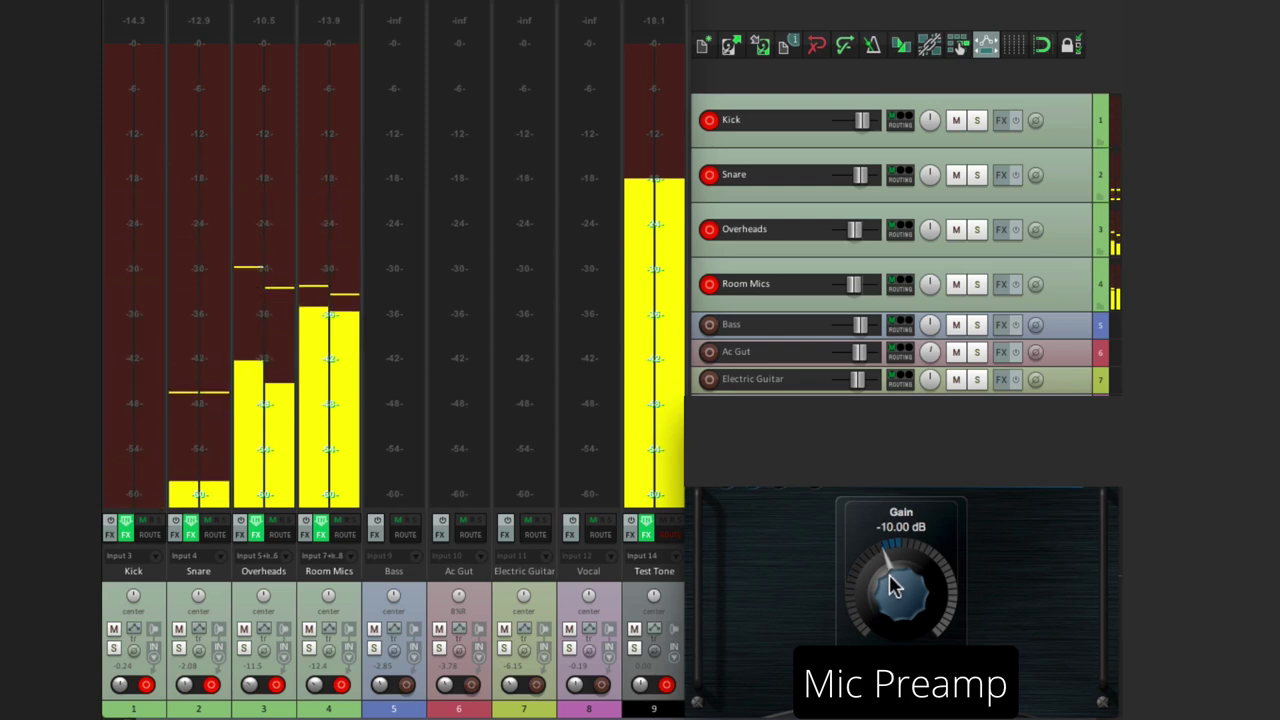
{"action": "scroll", "coordinate": [894, 587], "scroll_direction": "down", "scroll_amount": 1}
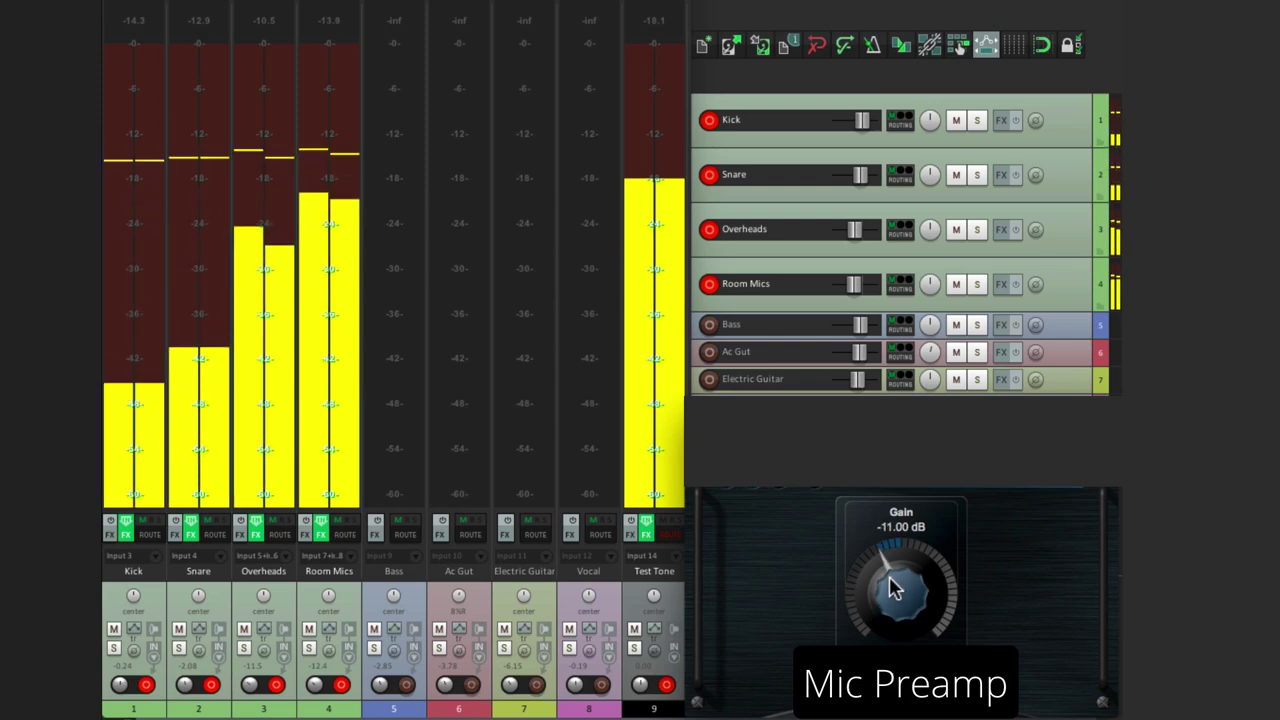
{"action": "scroll", "coordinate": [894, 590], "scroll_direction": "down", "scroll_amount": 1}
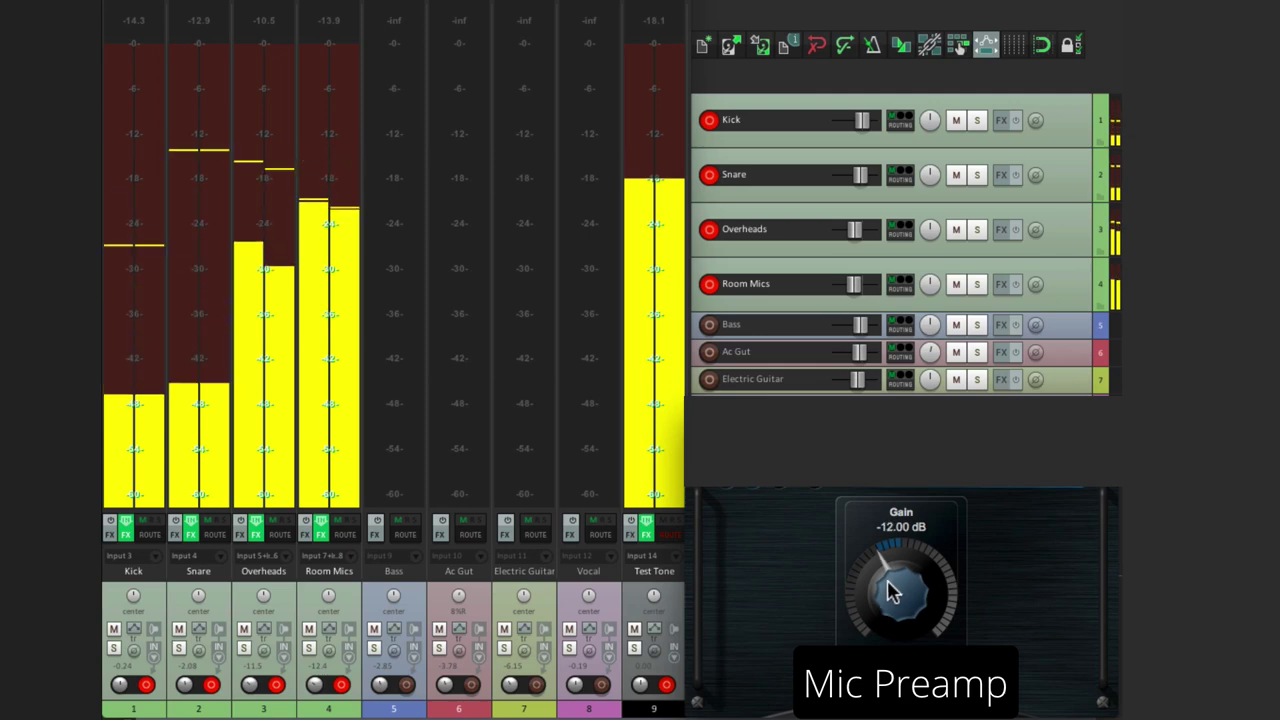
{"action": "scroll", "coordinate": [893, 592], "scroll_direction": "down", "scroll_amount": 1}
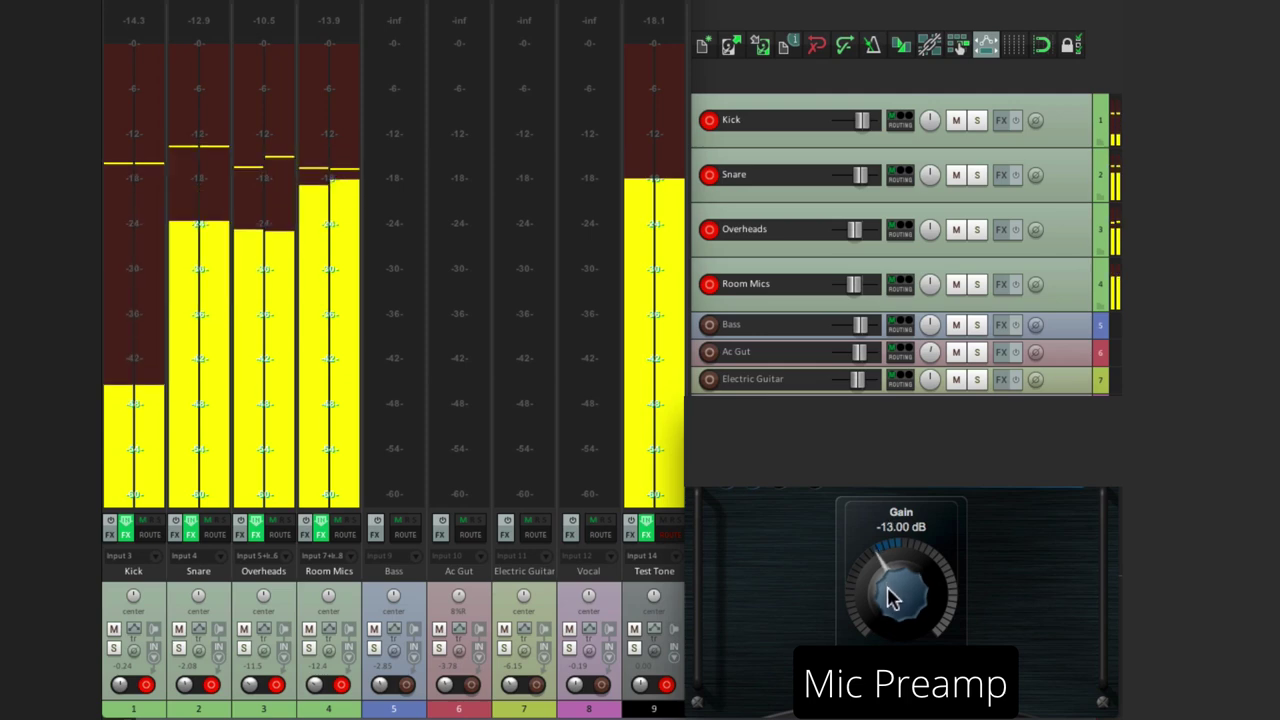
{"action": "scroll", "coordinate": [893, 594], "scroll_direction": "up", "scroll_amount": 1}
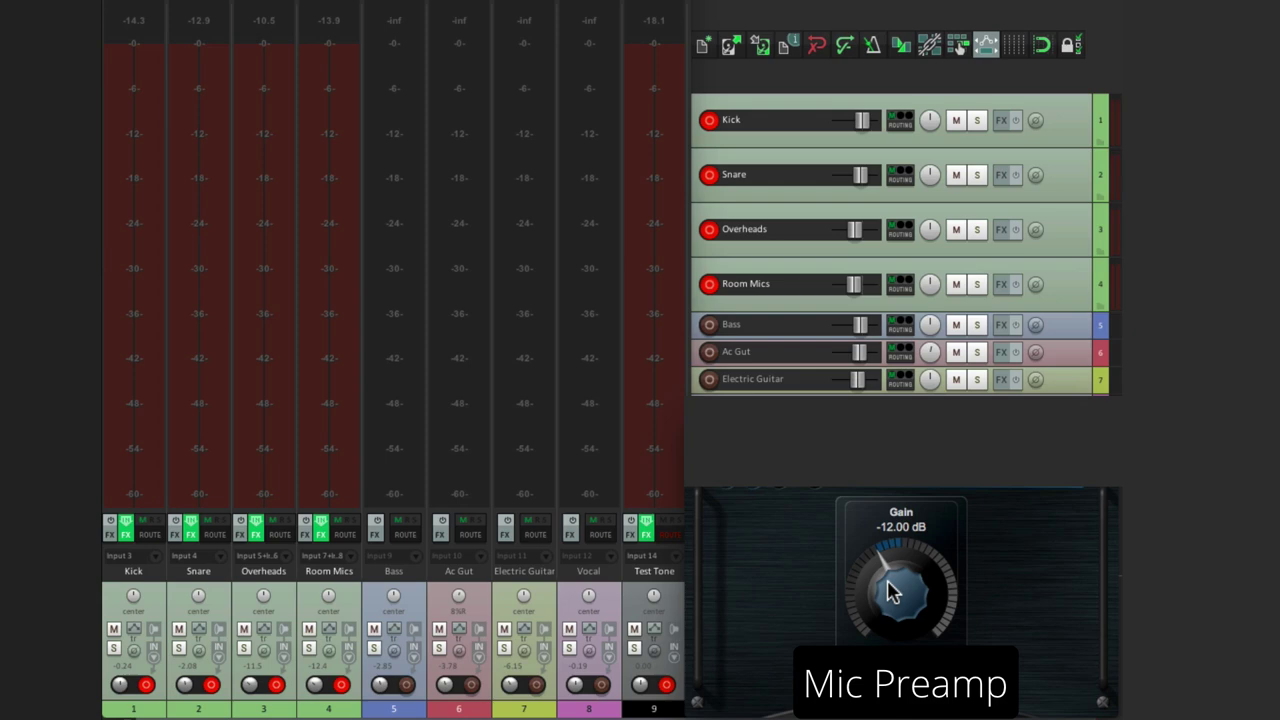
Step: Disarm the Room Mics, Overheads, Snare and Kick tracks
{"action": "left_click", "coordinate": [340, 685]}
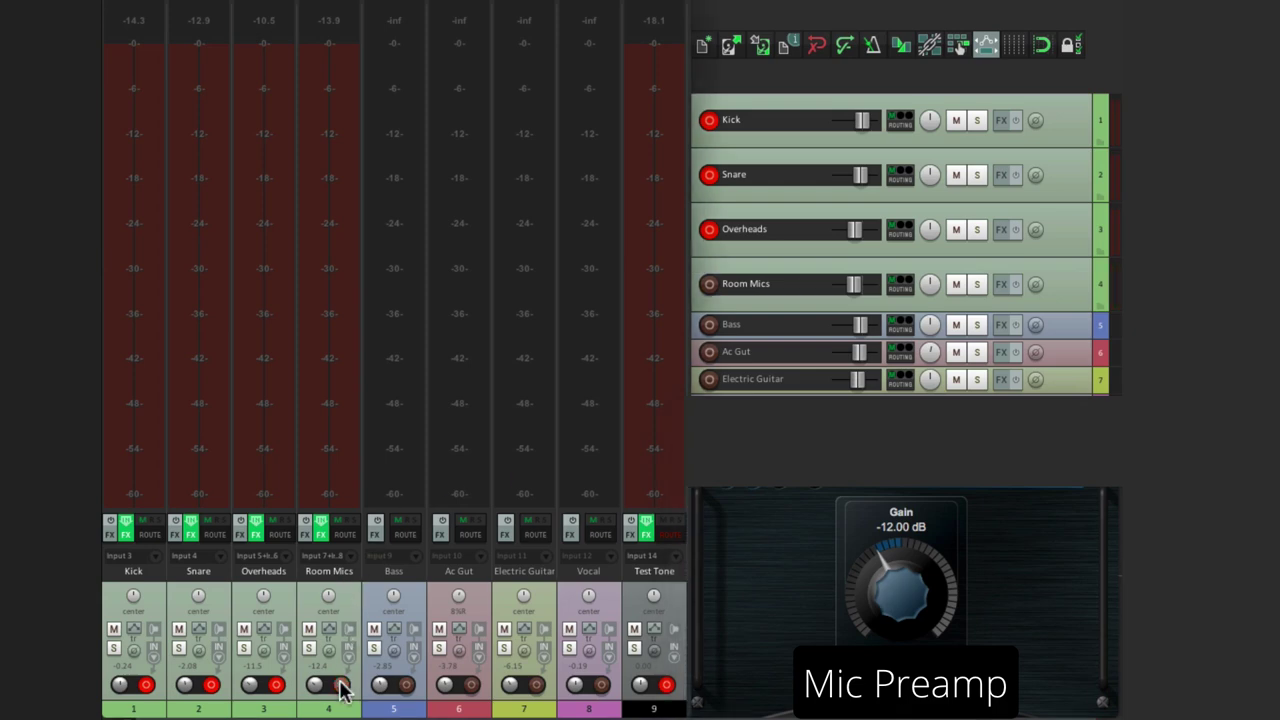
{"action": "left_click", "coordinate": [276, 685]}
{"action": "left_click", "coordinate": [211, 685]}
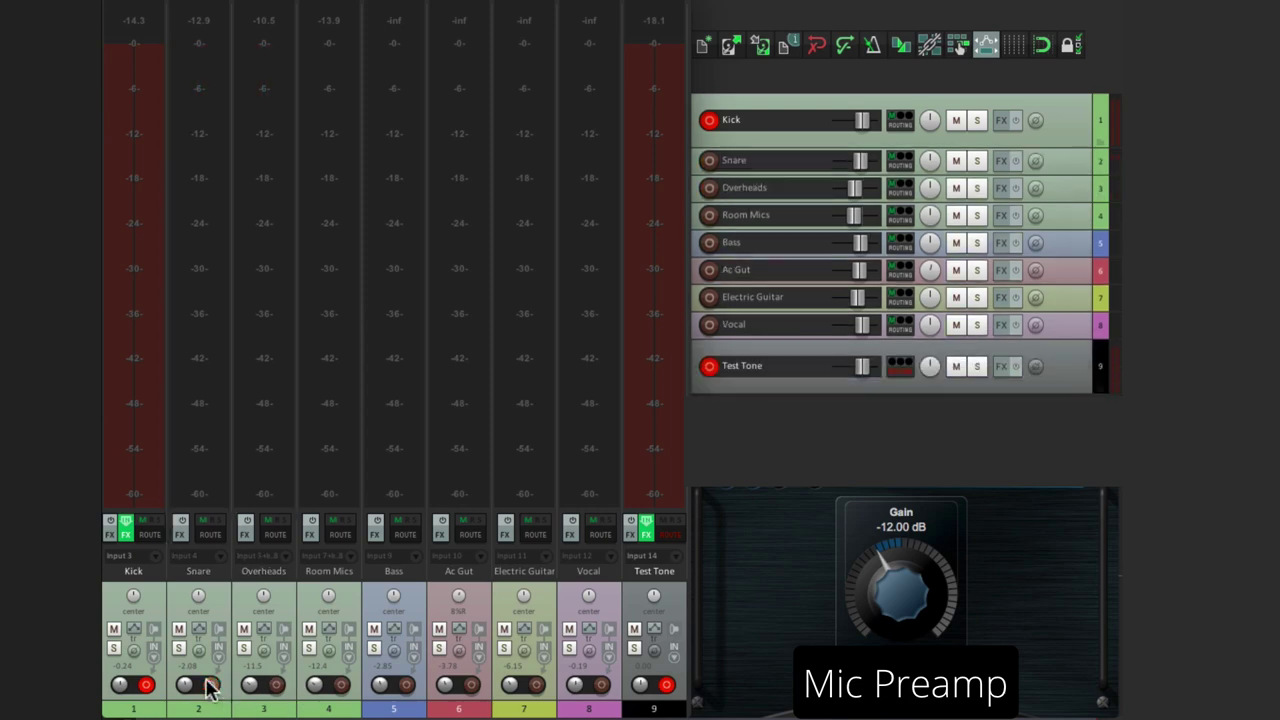
{"action": "left_click", "coordinate": [146, 685]}
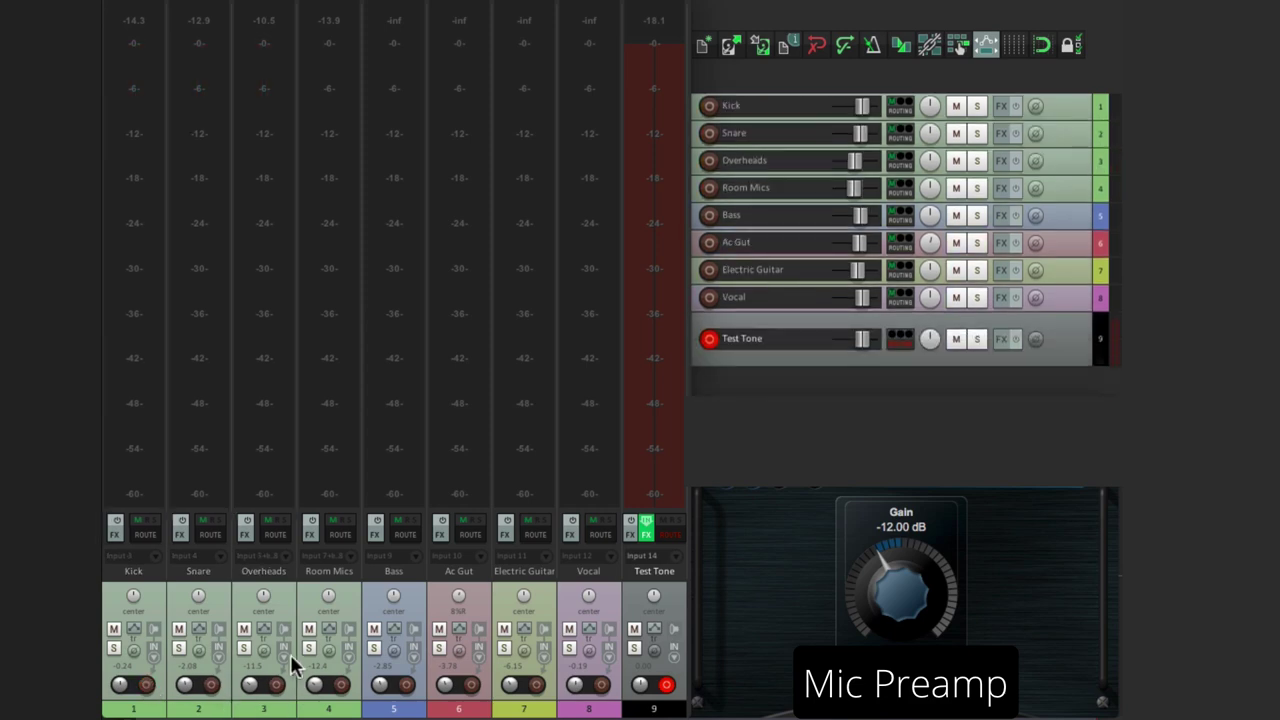
Step: Arm Bass, set its Mic Preamp gain to -8 dB, and play to check a -11.1 peak
{"action": "left_click", "coordinate": [407, 685]}
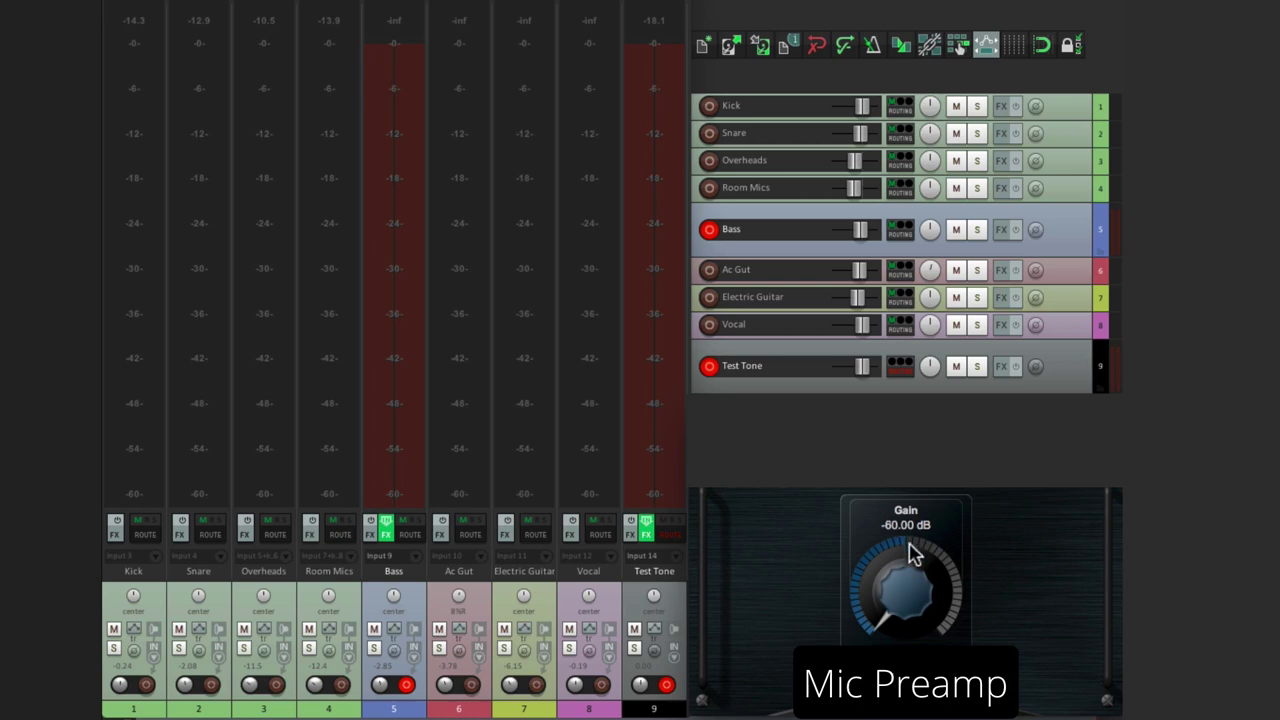
{"action": "left_click_drag", "start_coordinate": [898, 590], "coordinate": [893, 564]}
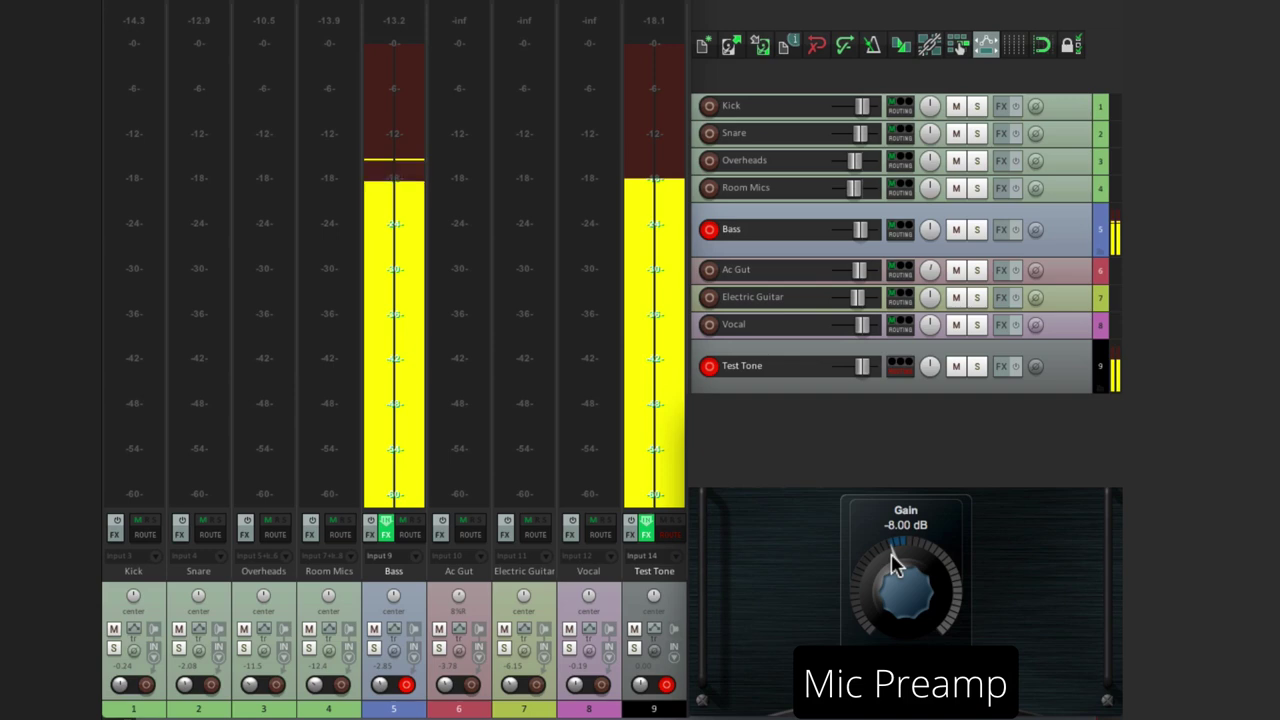
{"action": "key", "text": "space"}
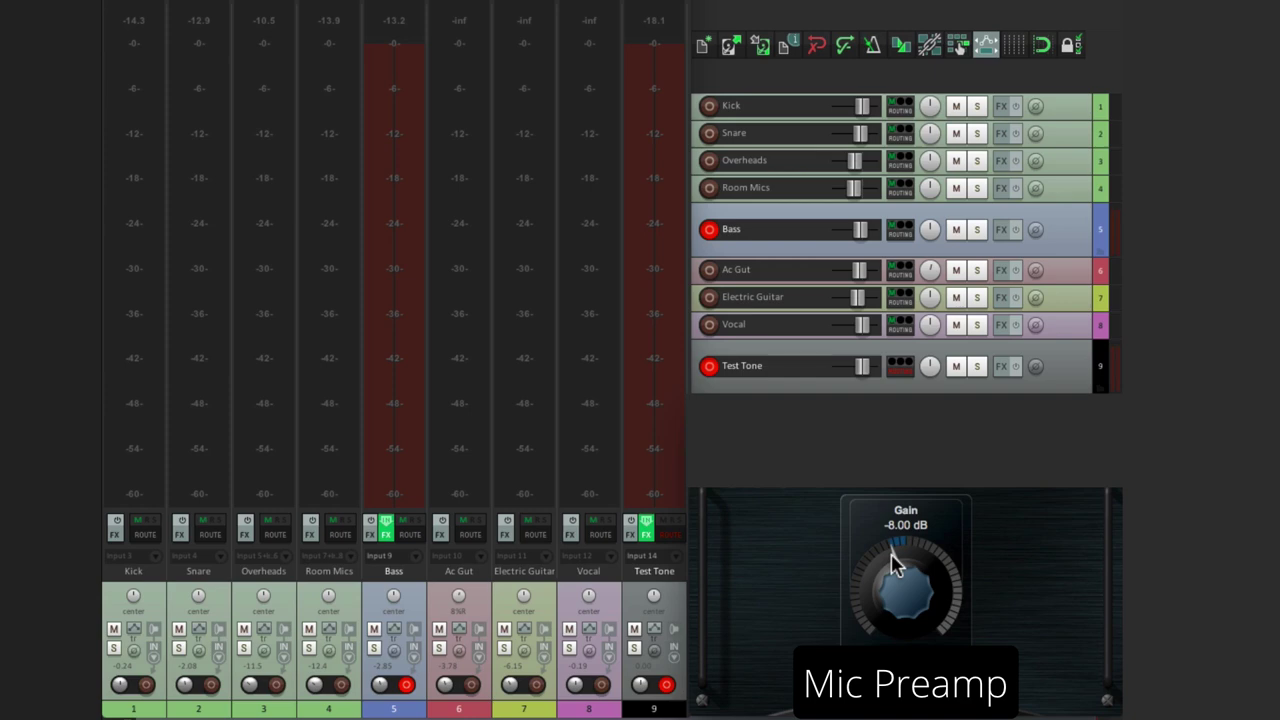
{"action": "key", "text": "space"}
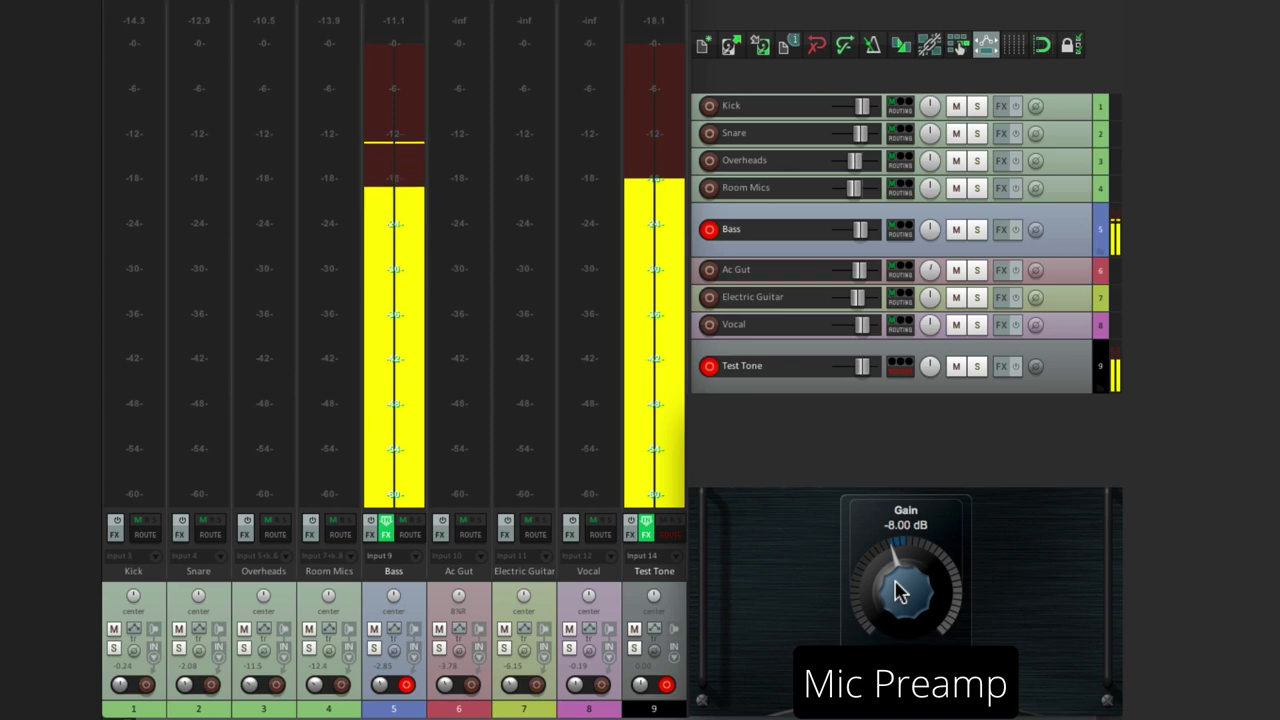
{"action": "key", "text": "space"}
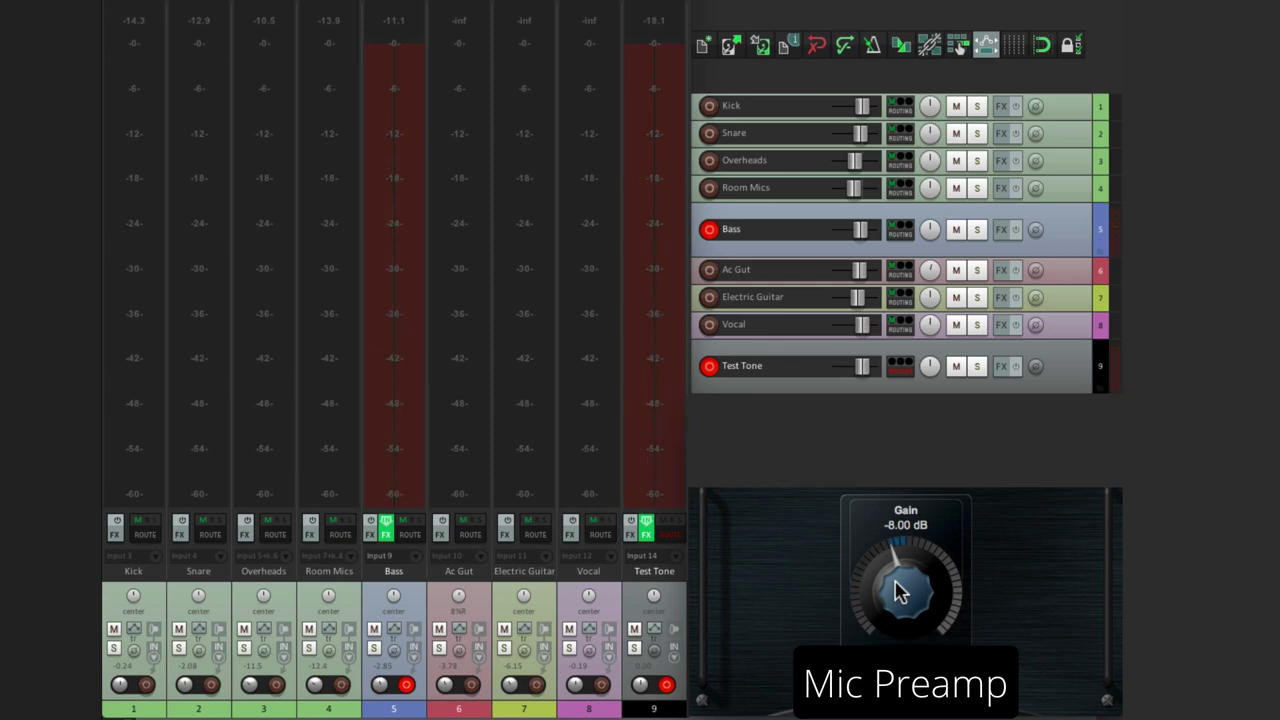
Step: Move the record arm from Bass to Ac Gut and begin raising its Mic Preamp Gain
{"action": "left_click", "coordinate": [406, 684]}
{"action": "left_click", "coordinate": [471, 684]}
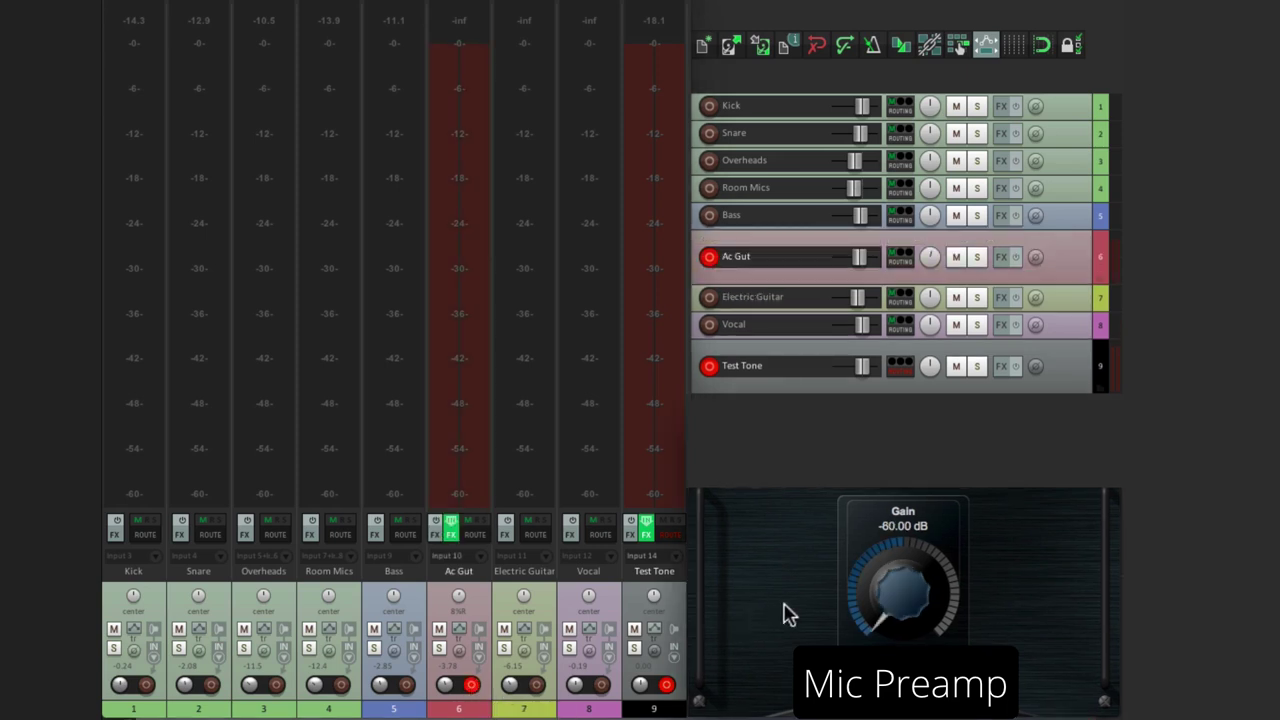
{"action": "left_click_drag", "start_coordinate": [891, 608], "coordinate": [900, 434]}
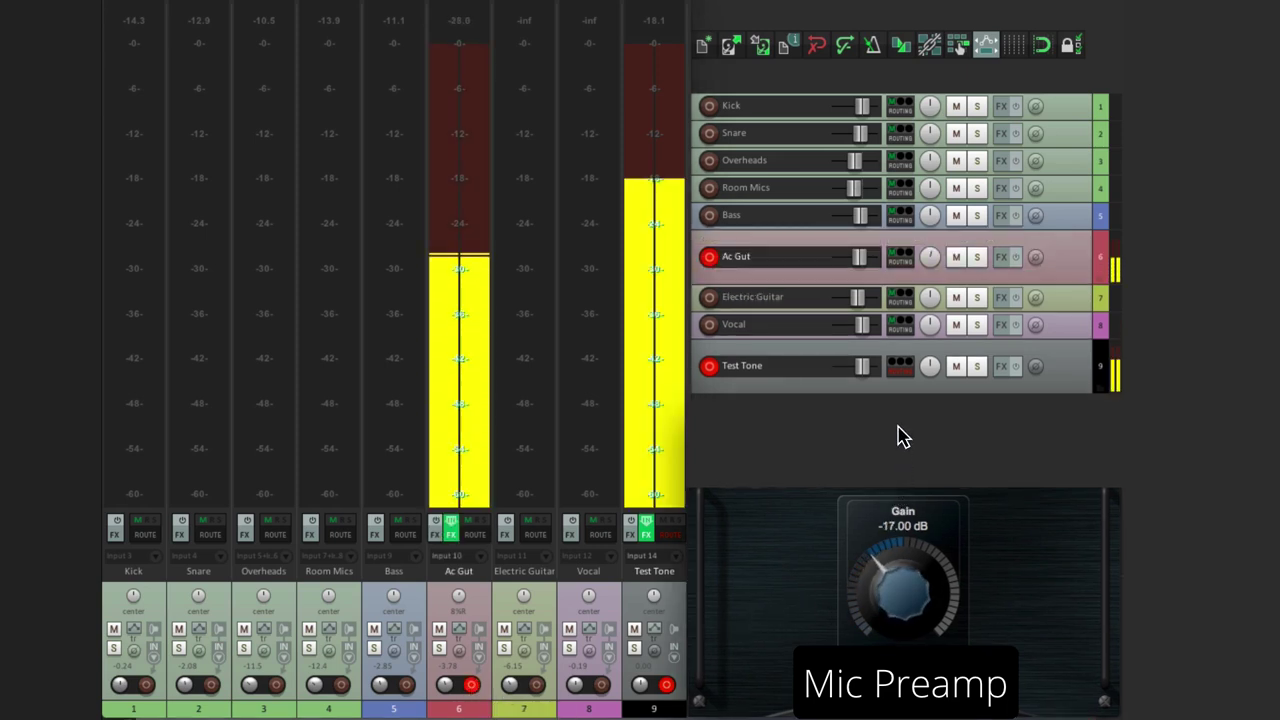
Step: Fine-tune the Ac Gut preamp gain between -6 and -8 dB, settling at -7.00 dB
{"action": "scroll", "coordinate": [903, 590], "scroll_direction": "up", "scroll_amount": 3}
{"action": "left_click_drag", "start_coordinate": [900, 590], "coordinate": [898, 560]}
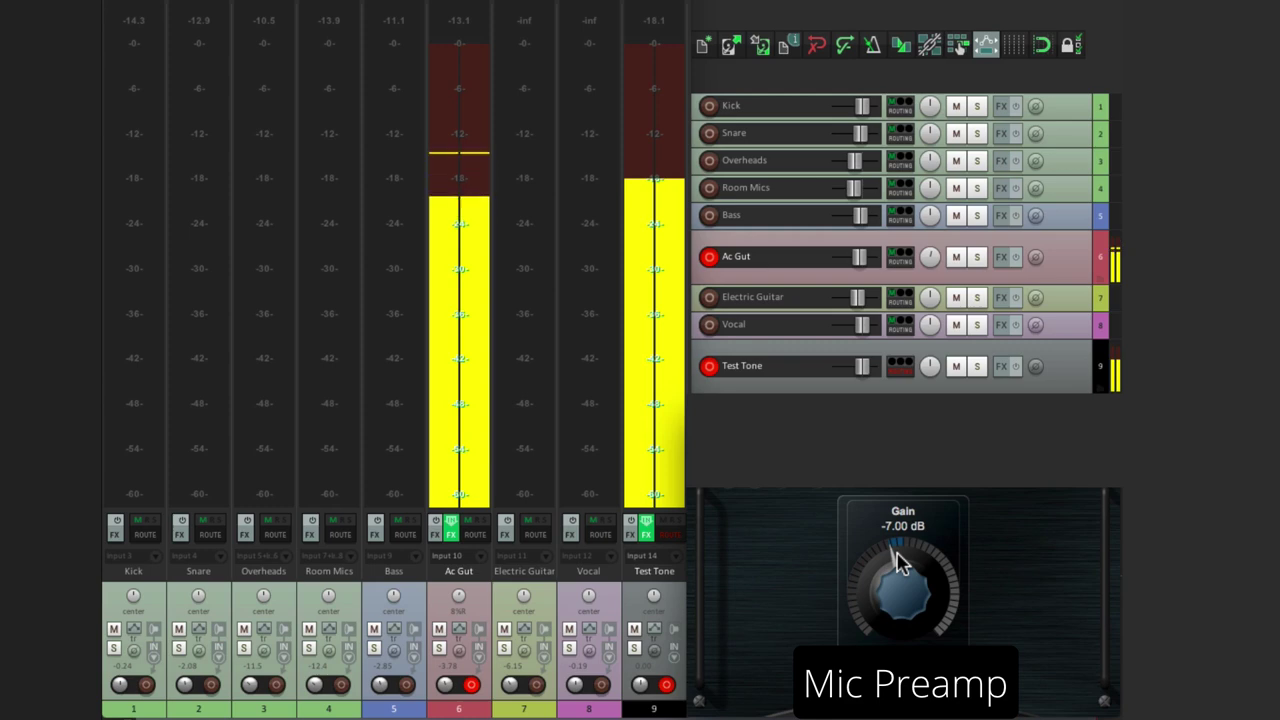
{"action": "left_click_drag", "start_coordinate": [898, 562], "coordinate": [900, 567]}
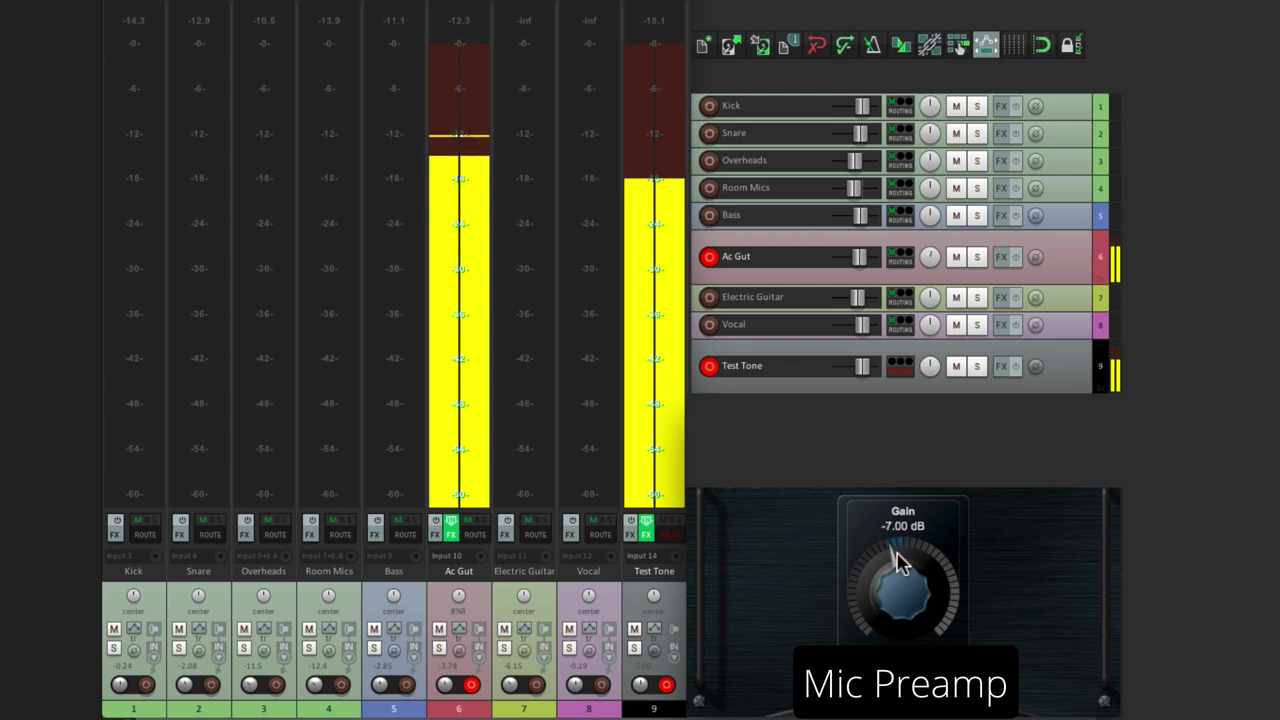
{"action": "scroll", "coordinate": [898, 563], "scroll_direction": "down", "scroll_amount": 1}
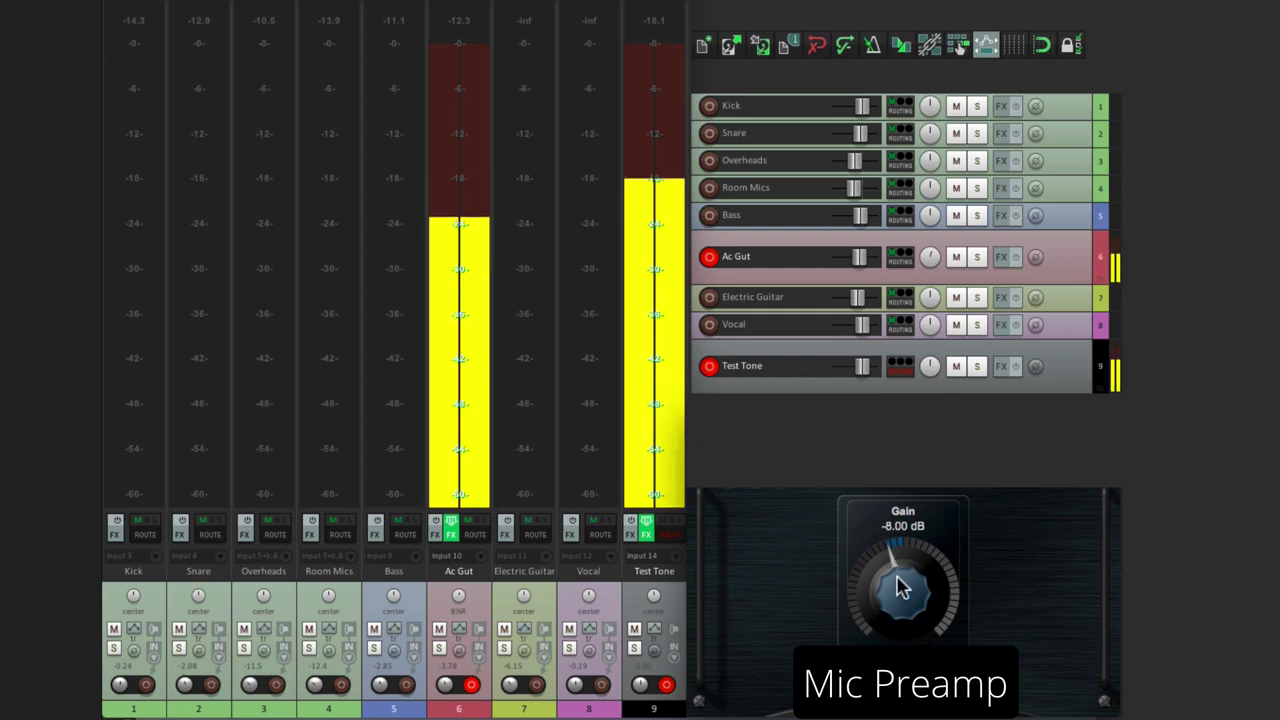
{"action": "left_click_drag", "start_coordinate": [898, 588], "coordinate": [898, 582]}
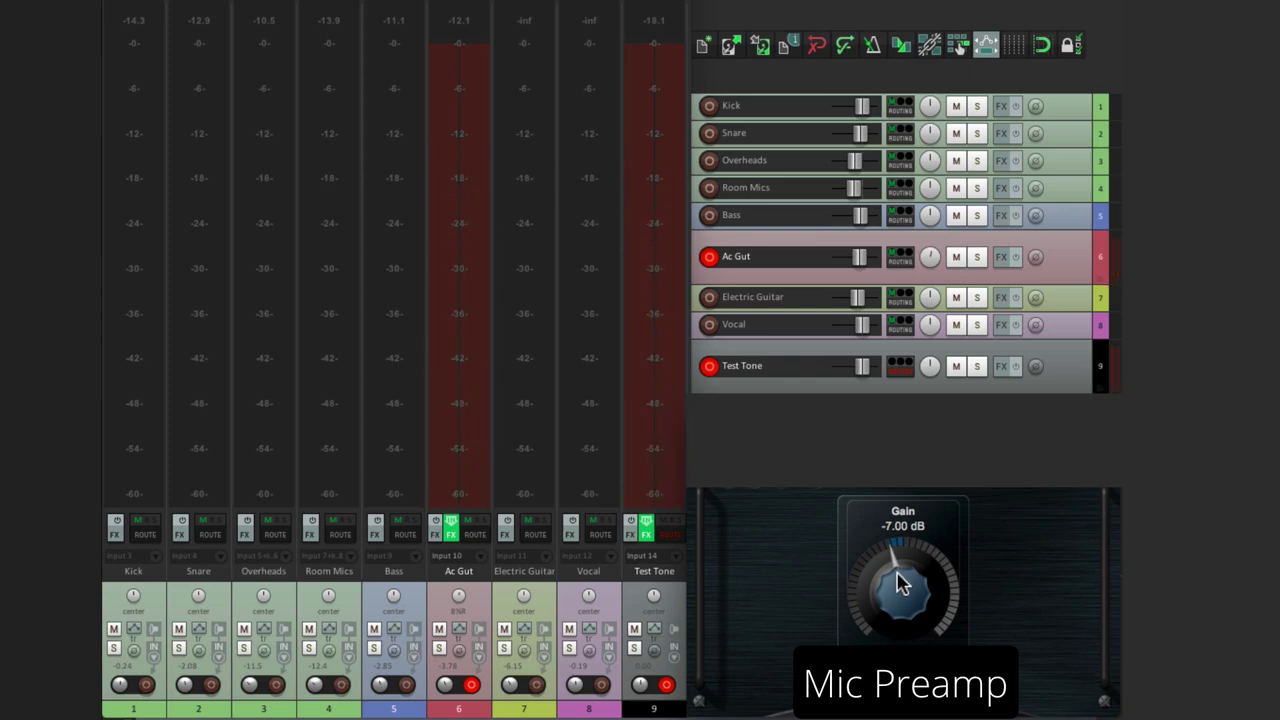
Step: Switch the record arm from Ac Gut to Electric Guitar and raise its preamp gain to -28 dB
{"action": "left_click", "coordinate": [471, 684]}
{"action": "left_click", "coordinate": [536, 685]}
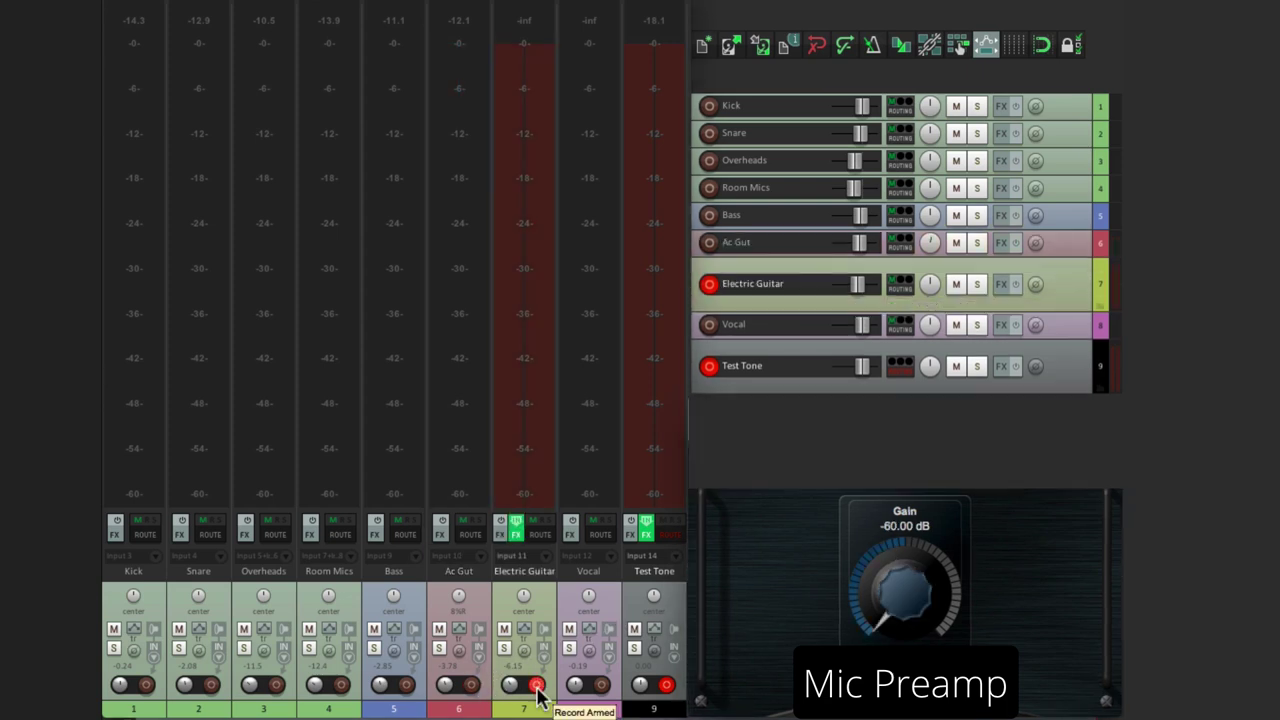
{"action": "left_click_drag", "start_coordinate": [894, 600], "coordinate": [913, 472]}
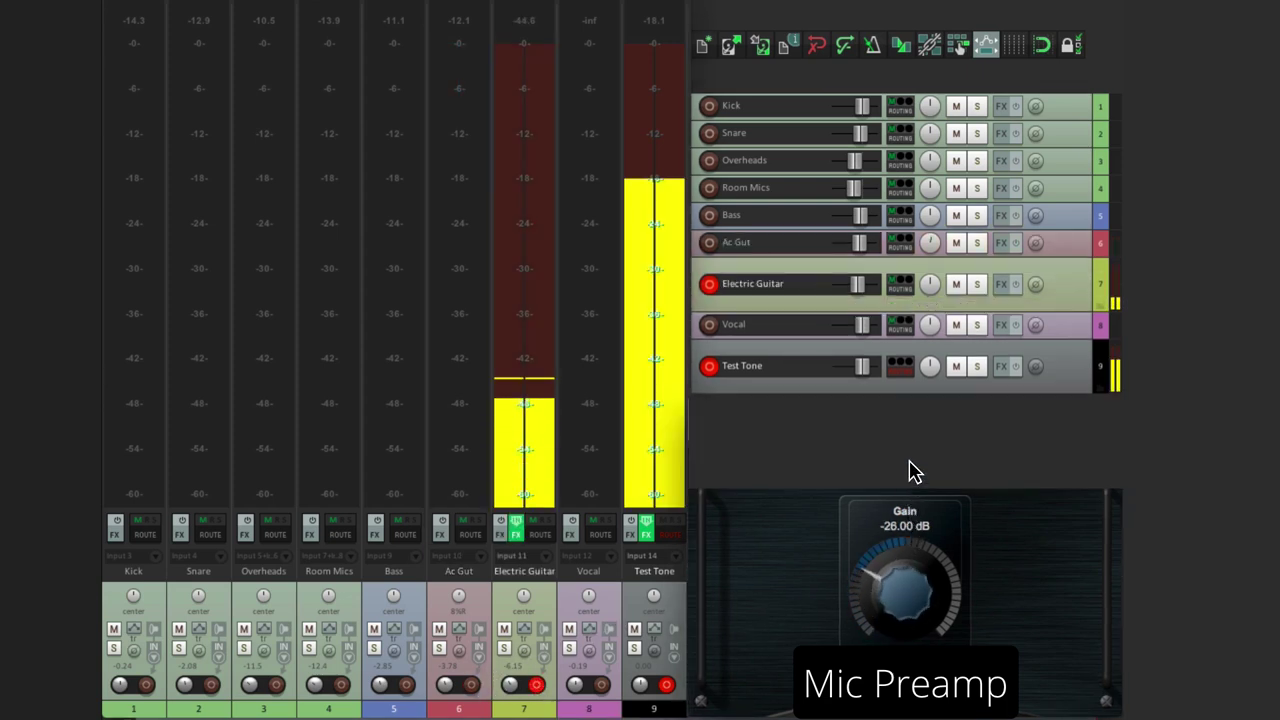
Step: Adjust the Electric Guitar preamp gain through -13 and -9 dB to end at -7.00 dB
{"action": "left_click_drag", "start_coordinate": [895, 600], "coordinate": [898, 538]}
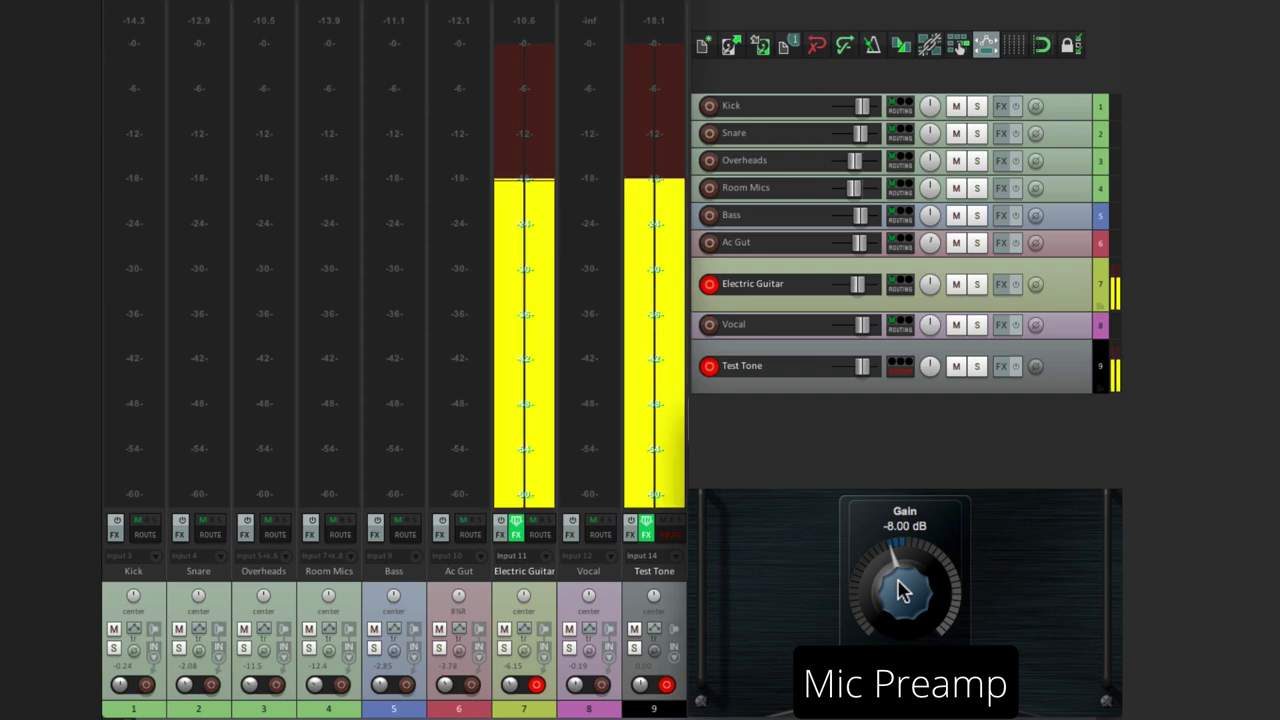
{"action": "left_click_drag", "start_coordinate": [898, 590], "coordinate": [897, 595]}
{"action": "left_click_drag", "start_coordinate": [898, 591], "coordinate": [897, 589]}
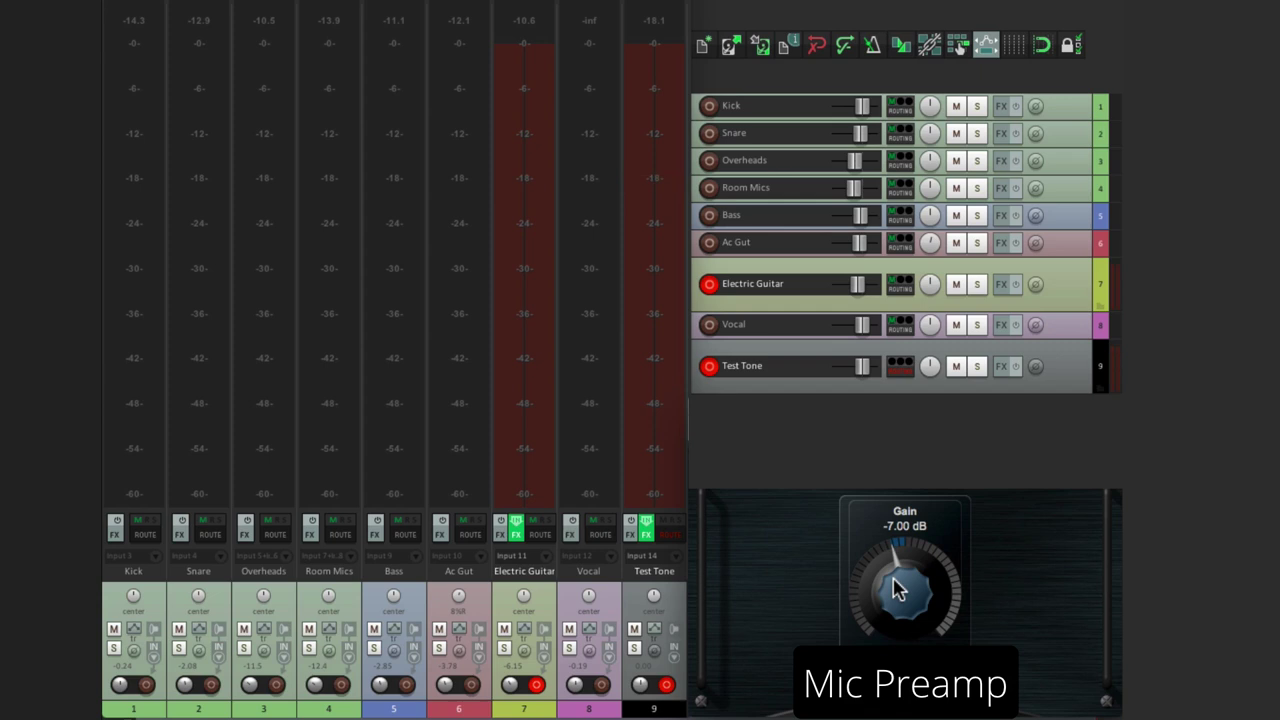
Step: Switch the record arm from Electric Guitar to Vocal and raise its preamp gain to -20 dB
{"action": "left_click", "coordinate": [537, 685]}
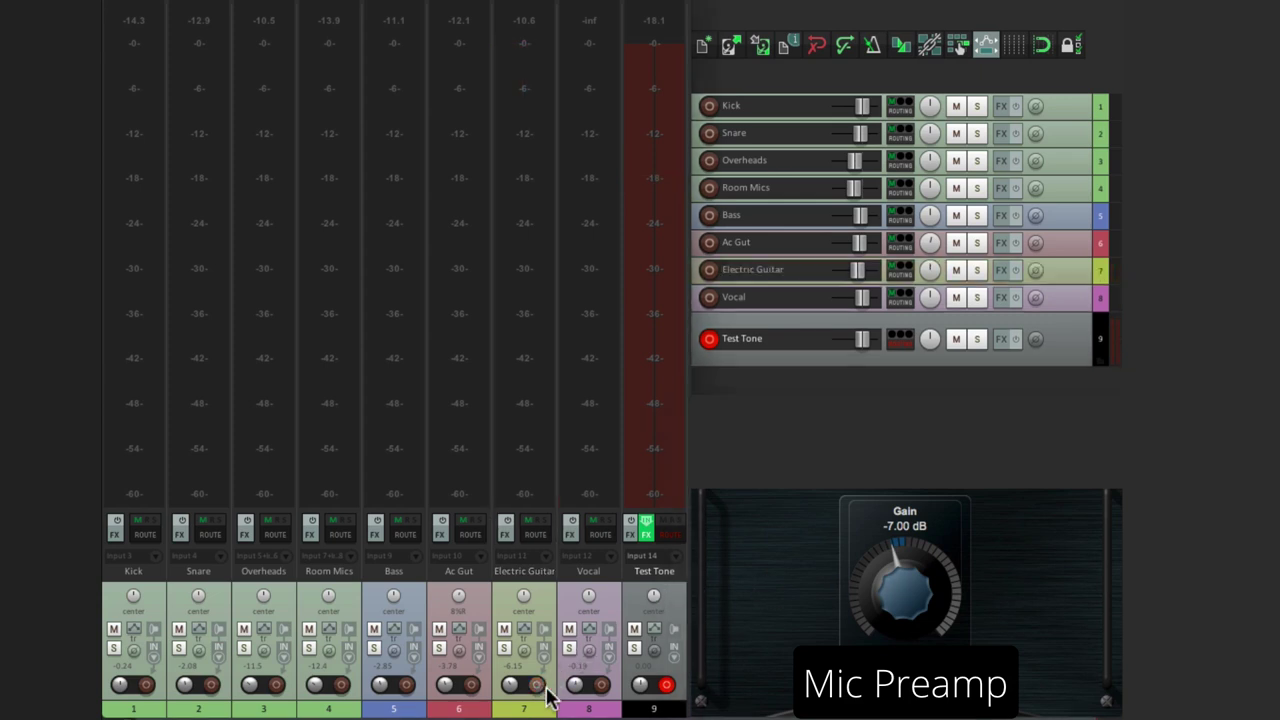
{"action": "left_click", "coordinate": [601, 685]}
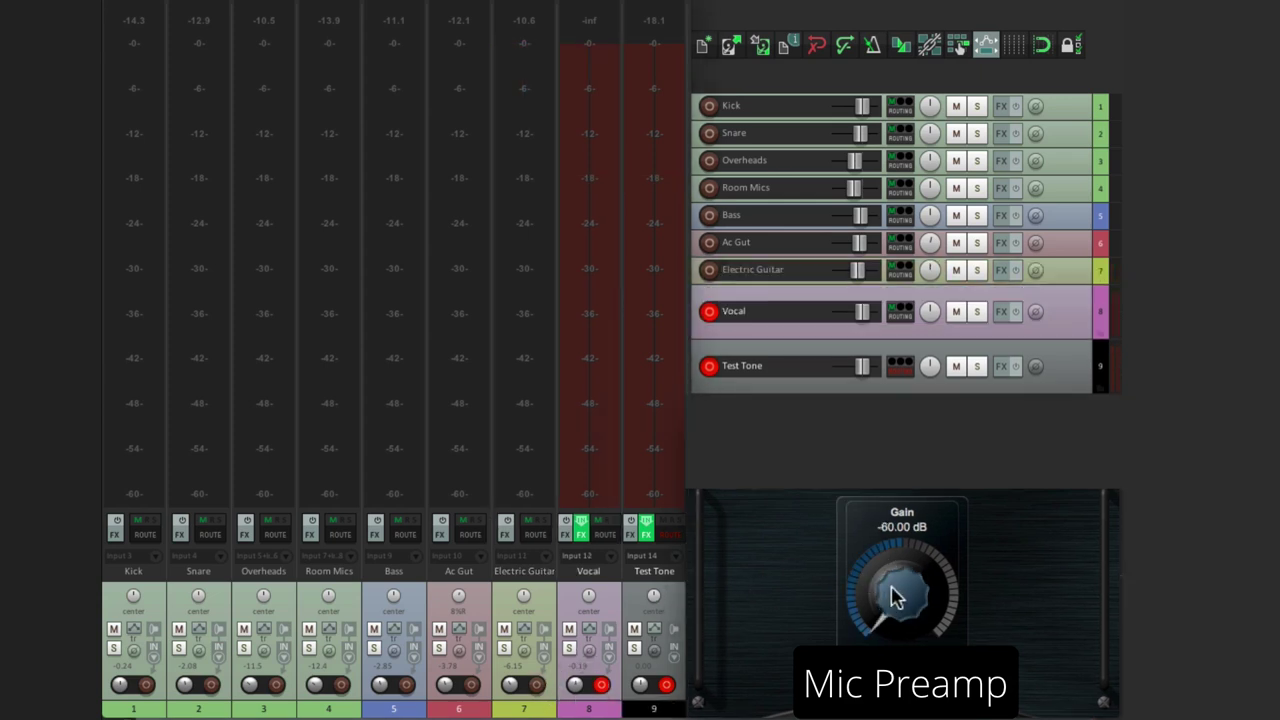
{"action": "left_click_drag", "start_coordinate": [894, 600], "coordinate": [905, 465]}
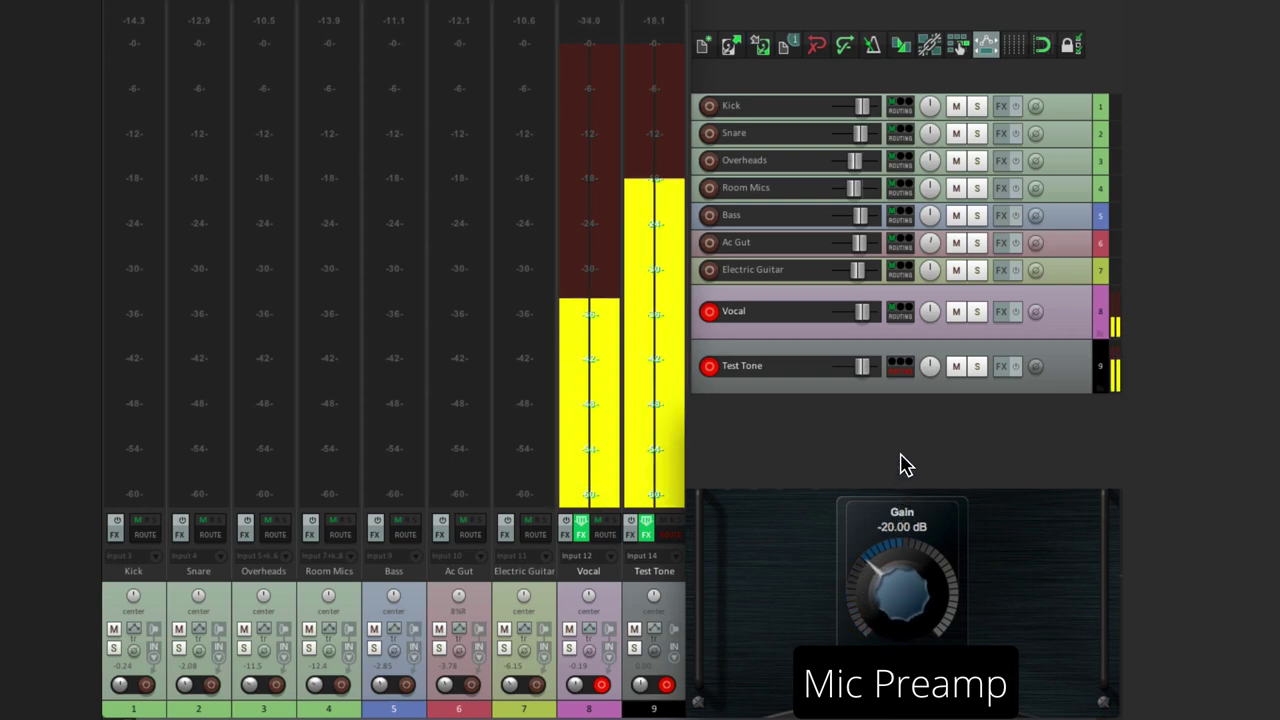
Step: Fine-tune the Vocal preamp gain, ending at -11.00 dB with the meter peaking at -13.7
{"action": "left_click_drag", "start_coordinate": [903, 596], "coordinate": [904, 568]}
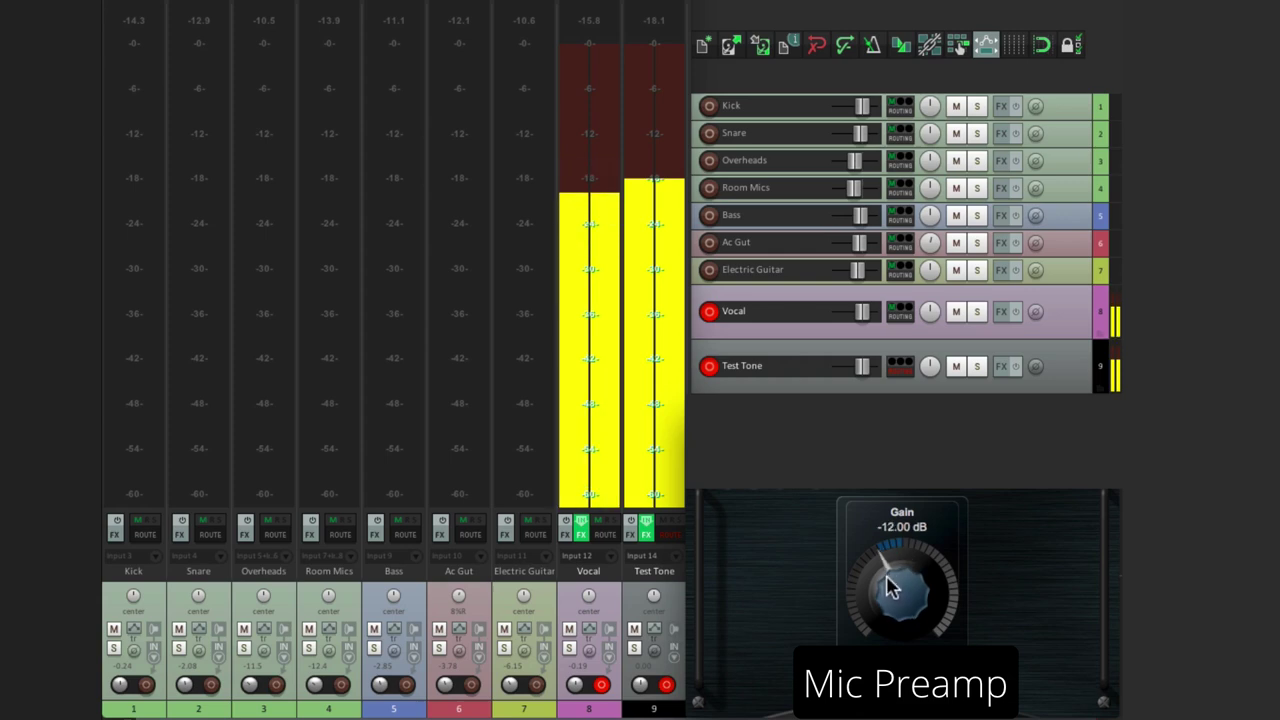
{"action": "left_click_drag", "start_coordinate": [886, 573], "coordinate": [886, 567]}
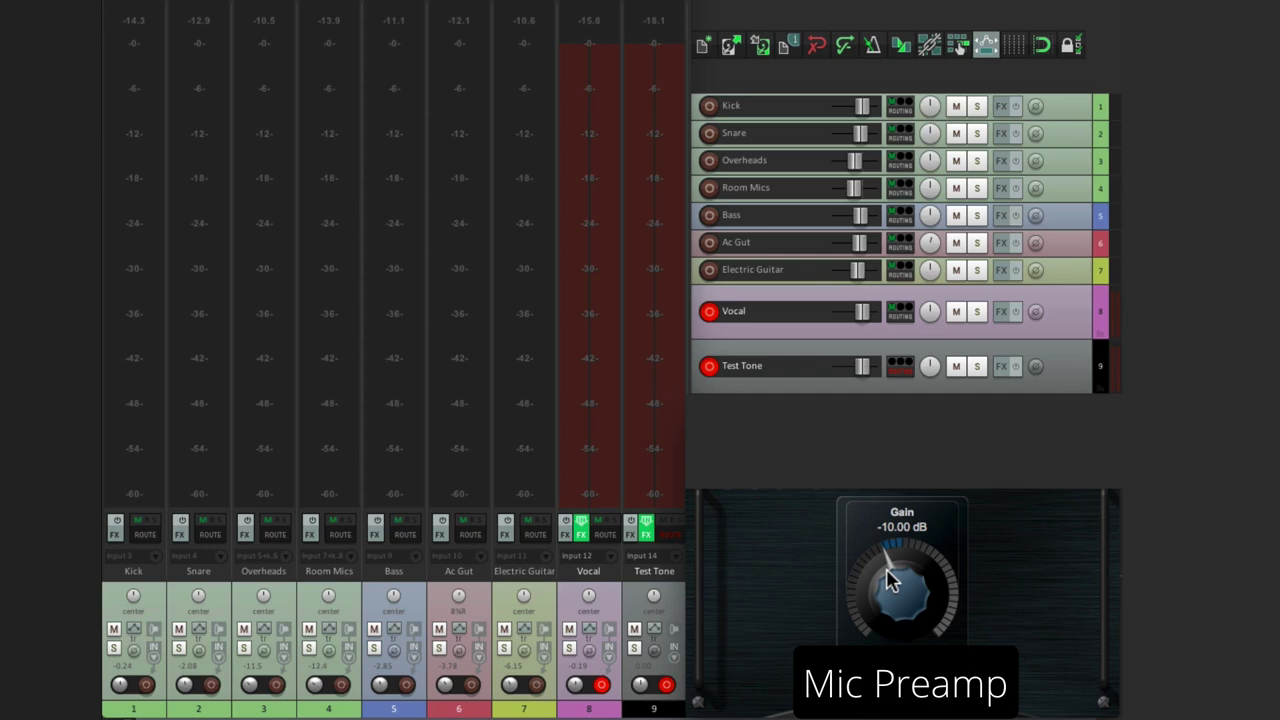
{"action": "left_click_drag", "start_coordinate": [888, 578], "coordinate": [897, 598]}
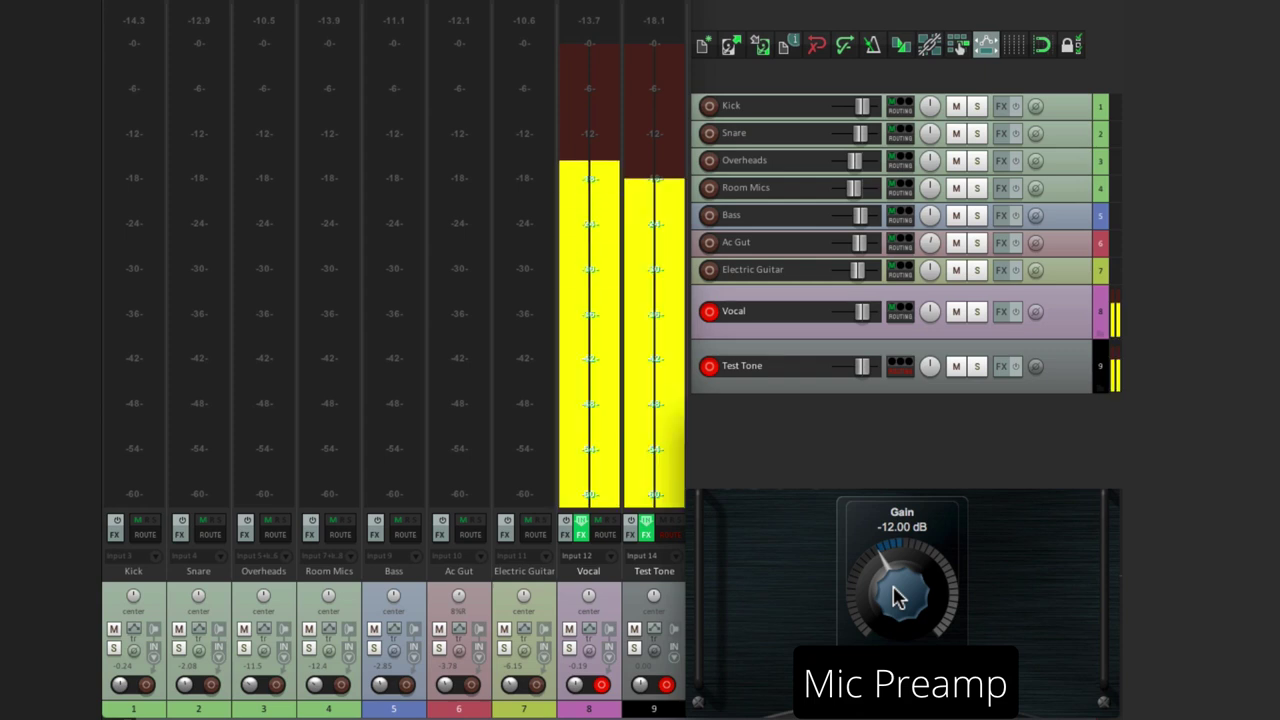
{"action": "left_click_drag", "start_coordinate": [897, 598], "coordinate": [895, 596]}
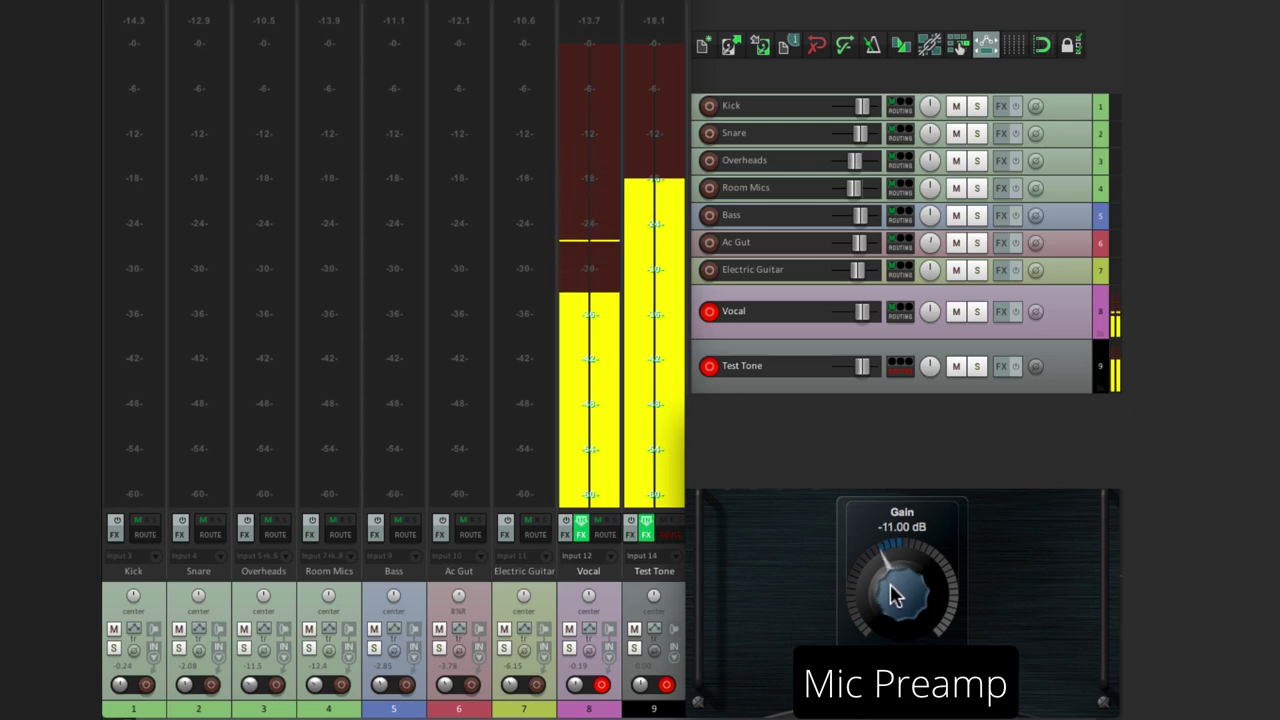